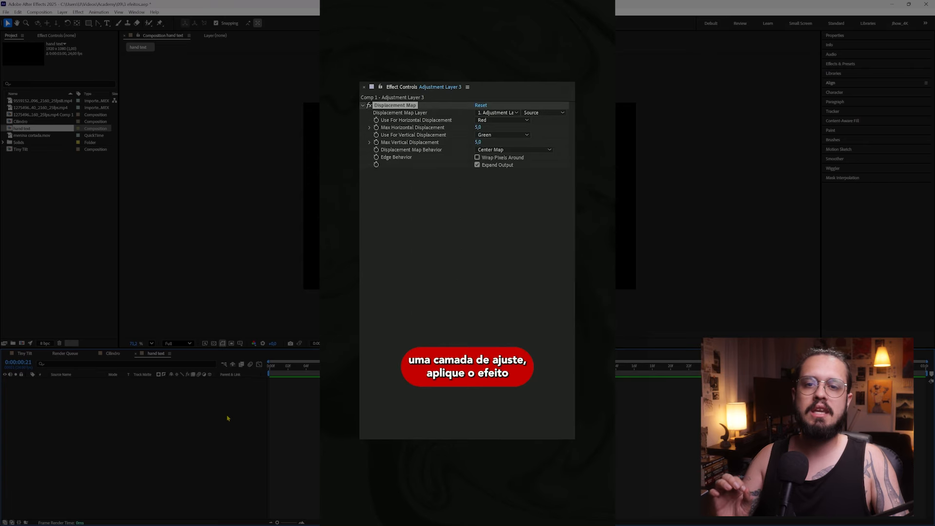
Set the Displacement Map to the Fractal layer, with maximum vertical displacement 2 and Stretch Map to Fit as the map behavior
{"action": "left_click", "coordinate": [497, 112]}
{"action": "left_click", "coordinate": [506, 168]}
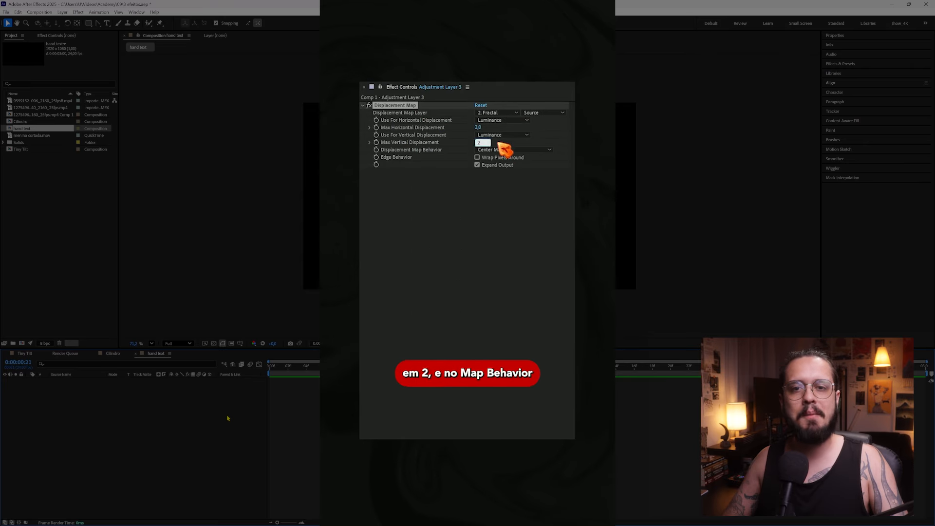
{"action": "left_click", "coordinate": [514, 150]}
{"action": "left_click", "coordinate": [512, 169]}
Apply Turbulent Displace to the adjustment layer with an amount of 25 and a size of 3
{"action": "key", "text": "ctrl+space"}
{"action": "type", "text": "turb"}
{"action": "left_click", "coordinate": [470, 187]}
{"action": "left_click", "coordinate": [482, 186]}
{"action": "type", "text": "25"}
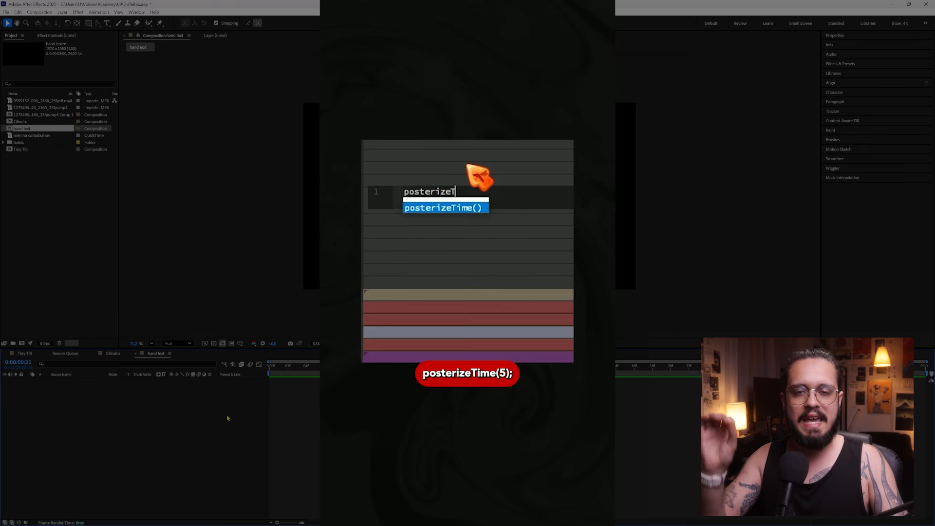
Add a two-line expression to the Turbulent Displace Evolution, limiting the time rate to 5 and starting a time%3* calculation
{"action": "type", "text": "Time(5);"}
{"action": "key", "text": "Return"}
{"action": "type", "text": "time%3*"}
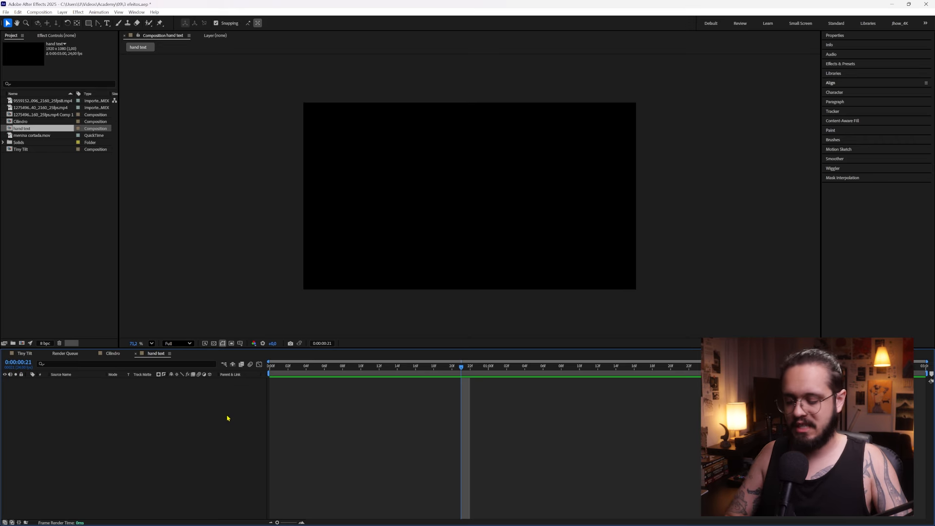
Create a text layer reading "hand text" in the hand text composition
{"action": "left_click", "coordinate": [475, 205]}
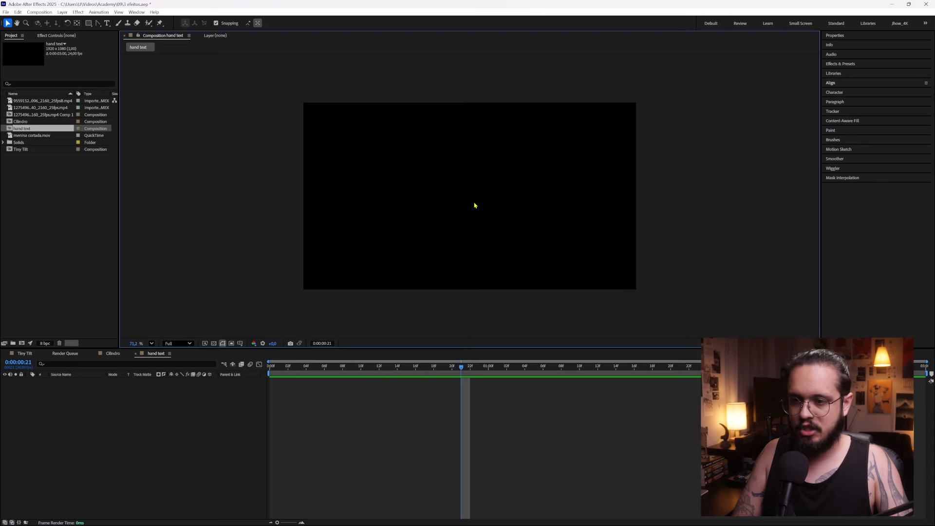
{"action": "key", "text": "ctrl+t"}
{"action": "left_click", "coordinate": [453, 187]}
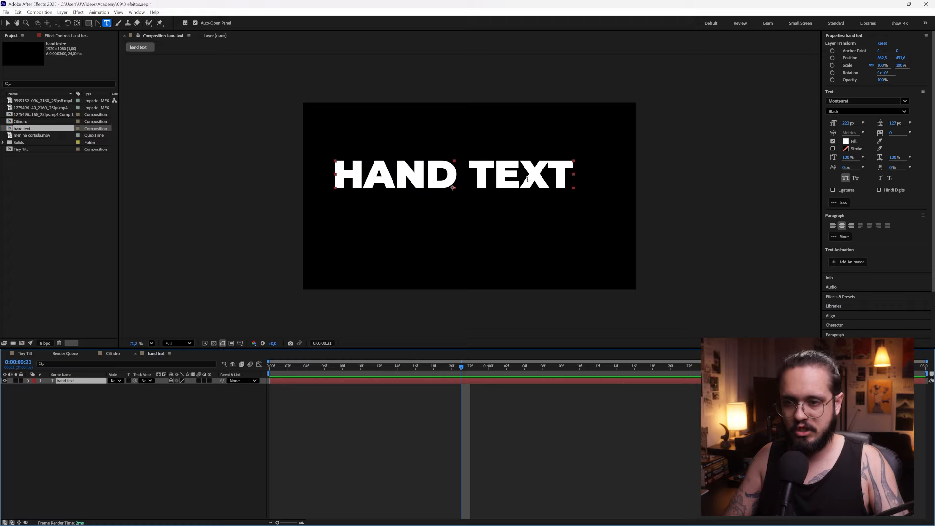
Center the new text layer horizontally and vertically in the composition
{"action": "left_click", "coordinate": [848, 37]}
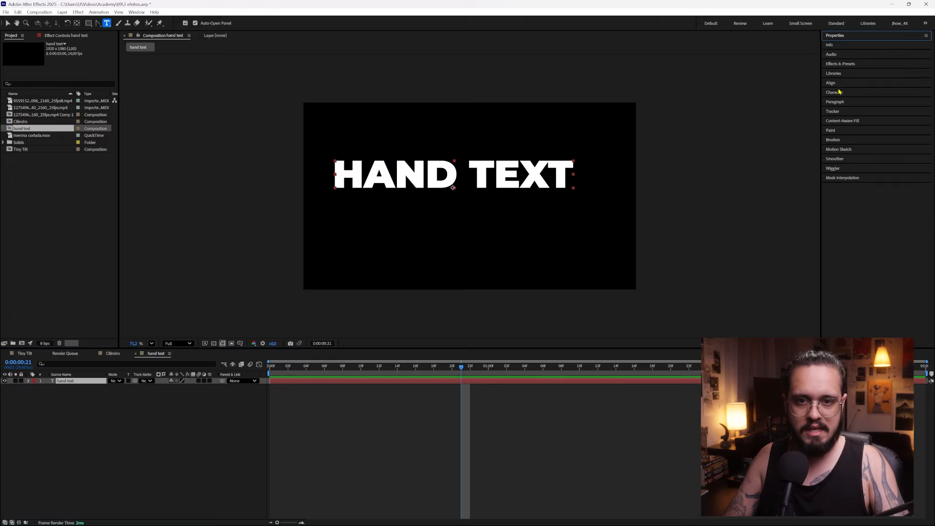
{"action": "left_click", "coordinate": [838, 83]}
{"action": "left_click", "coordinate": [841, 106]}
{"action": "left_click", "coordinate": [878, 106]}
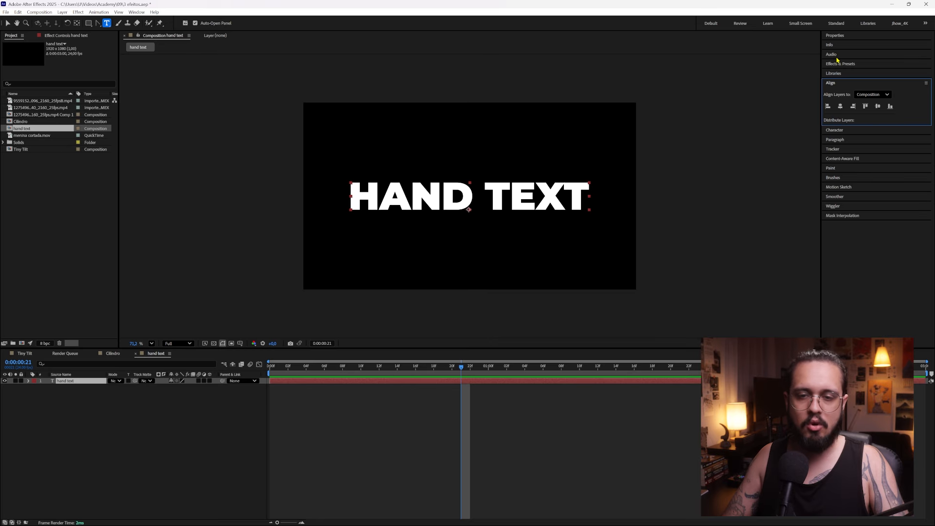
Change the text's font to Smile City Regular and turn off All Caps
{"action": "left_click", "coordinate": [843, 131]}
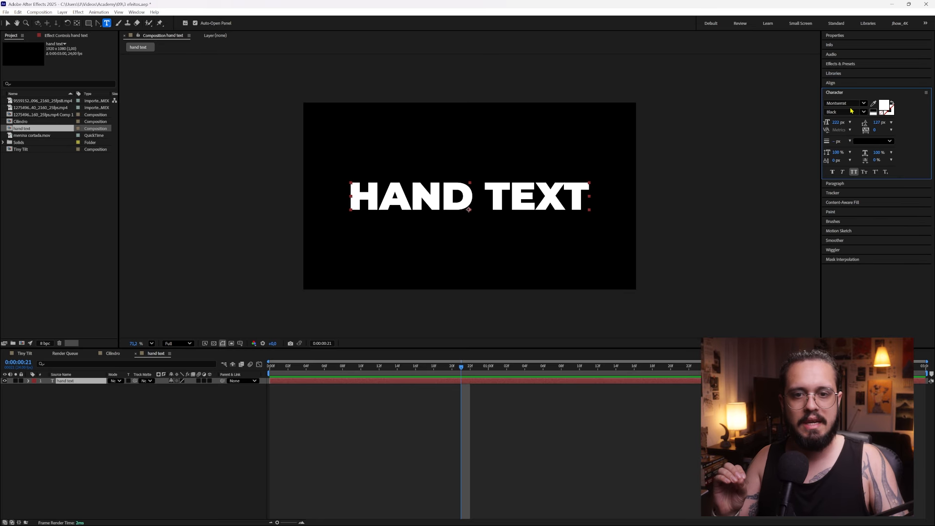
{"action": "left_click", "coordinate": [850, 104]}
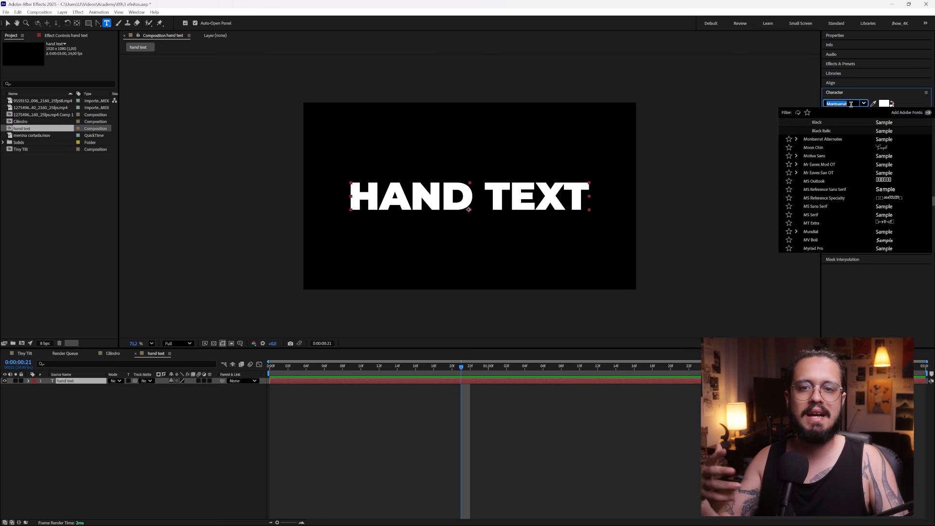
{"action": "type", "text": "a"}
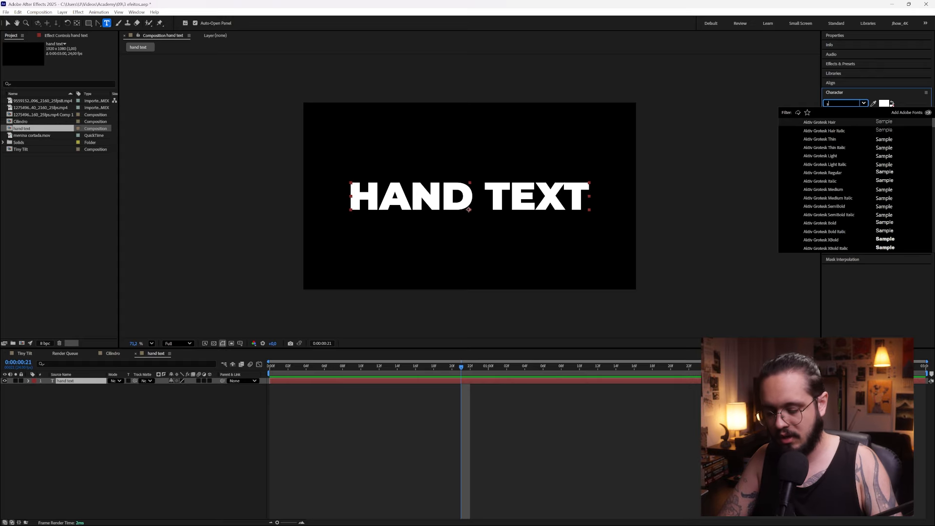
{"action": "type", "text": "mil"}
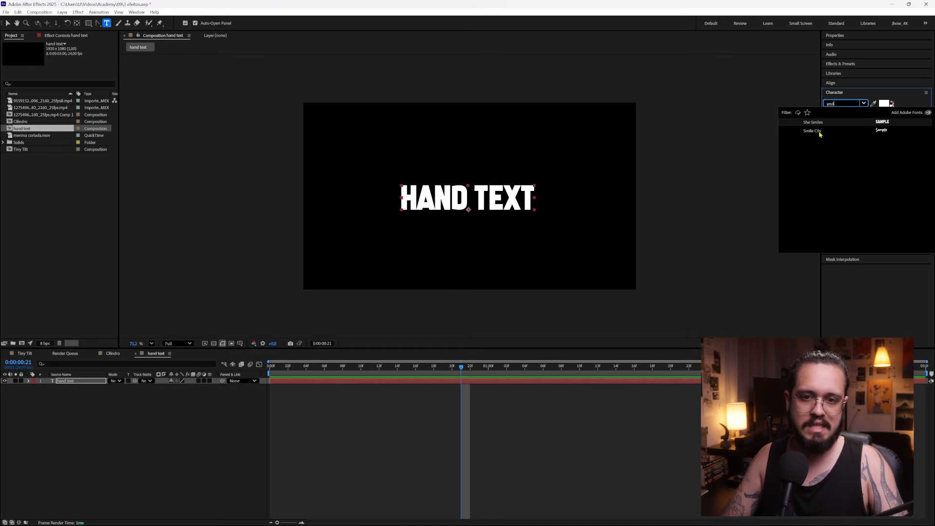
{"action": "left_click", "coordinate": [813, 131]}
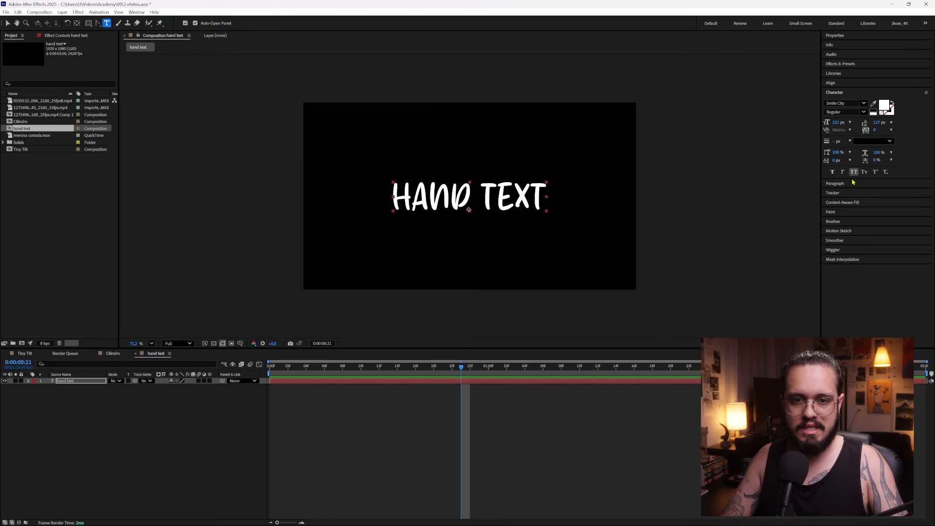
{"action": "left_click", "coordinate": [115, 411]}
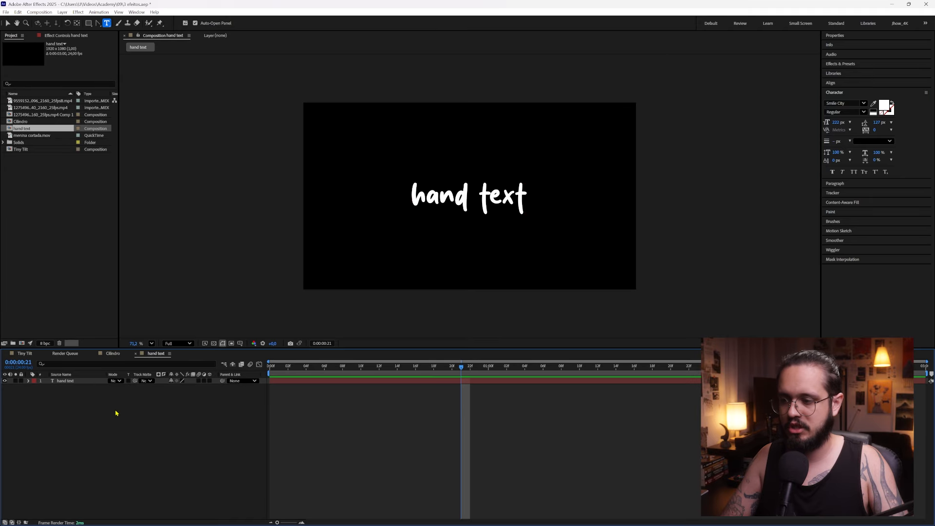
Realign the restyled lowercase text to the horizontal and vertical center of the composition
{"action": "left_click", "coordinate": [83, 381]}
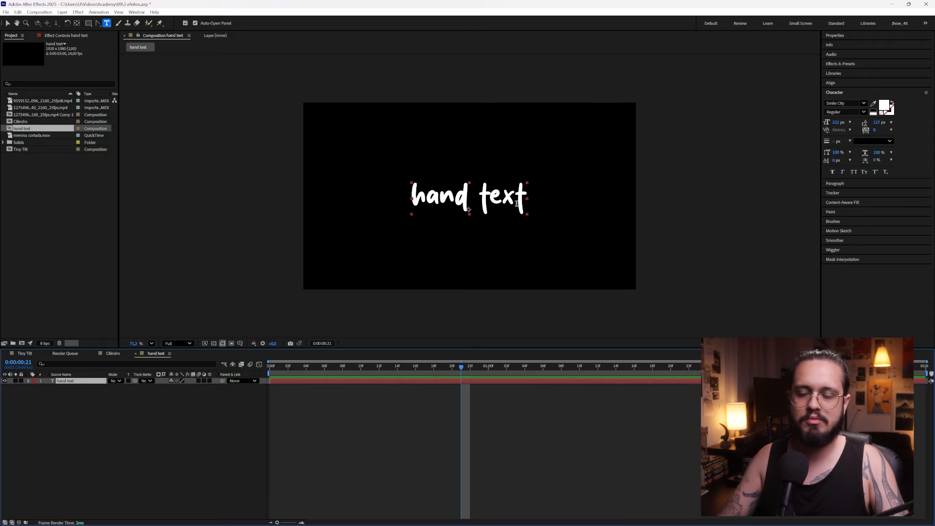
{"action": "left_click", "coordinate": [77, 397]}
{"action": "left_click", "coordinate": [87, 381]}
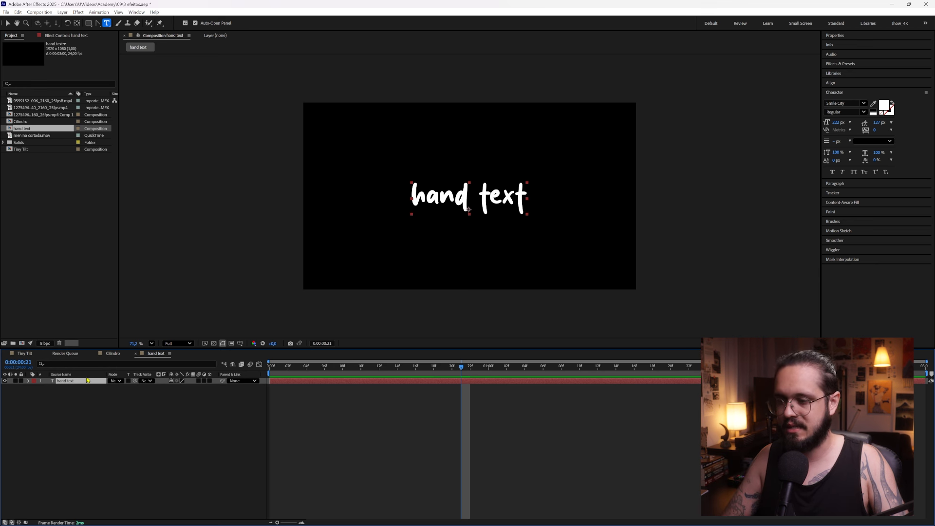
{"action": "left_click", "coordinate": [846, 84]}
{"action": "left_click", "coordinate": [840, 106]}
{"action": "left_click", "coordinate": [878, 106]}
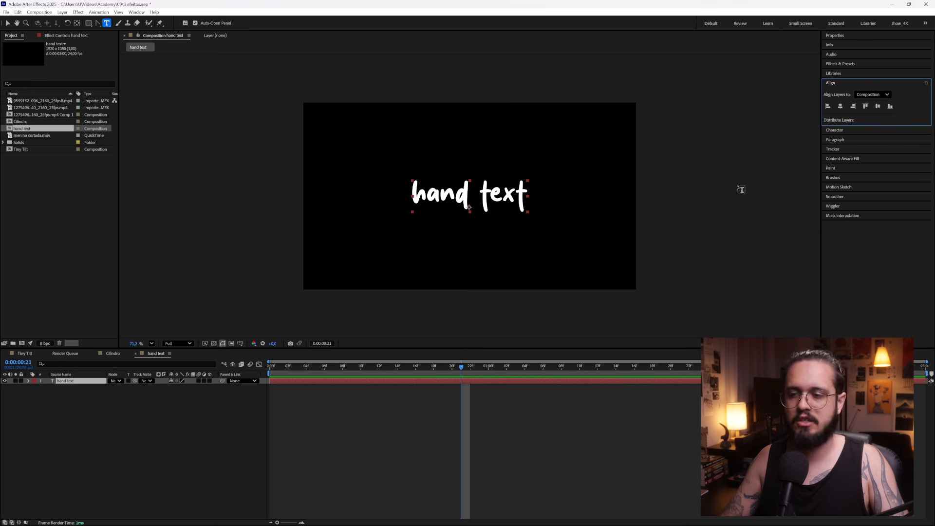
Find the Hand Drawn Effect preset, apply it to the hand text layer, and preview the animation
{"action": "left_click", "coordinate": [74, 385]}
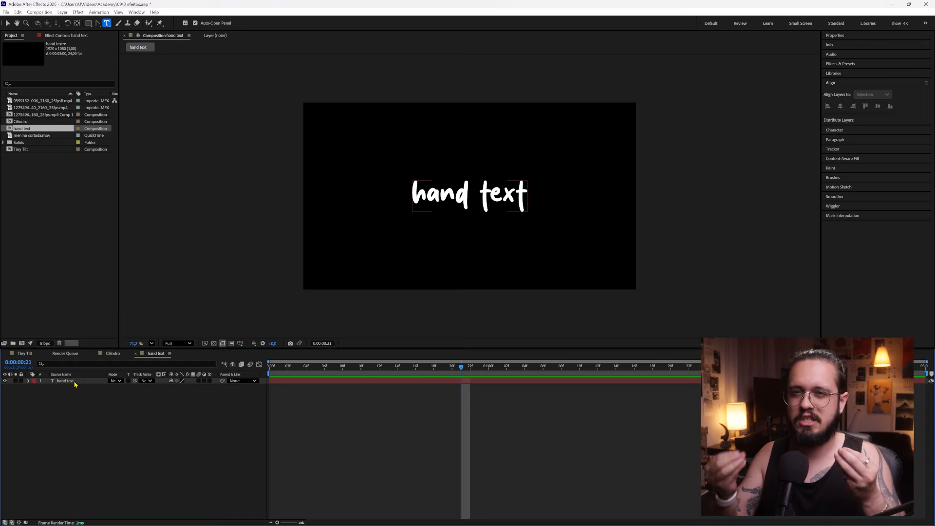
{"action": "left_click", "coordinate": [75, 382]}
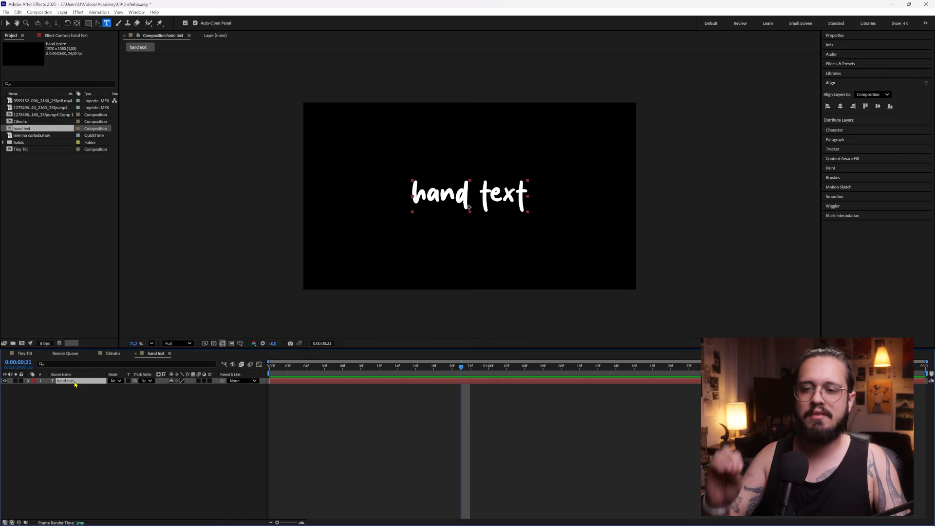
{"action": "left_click", "coordinate": [845, 64]}
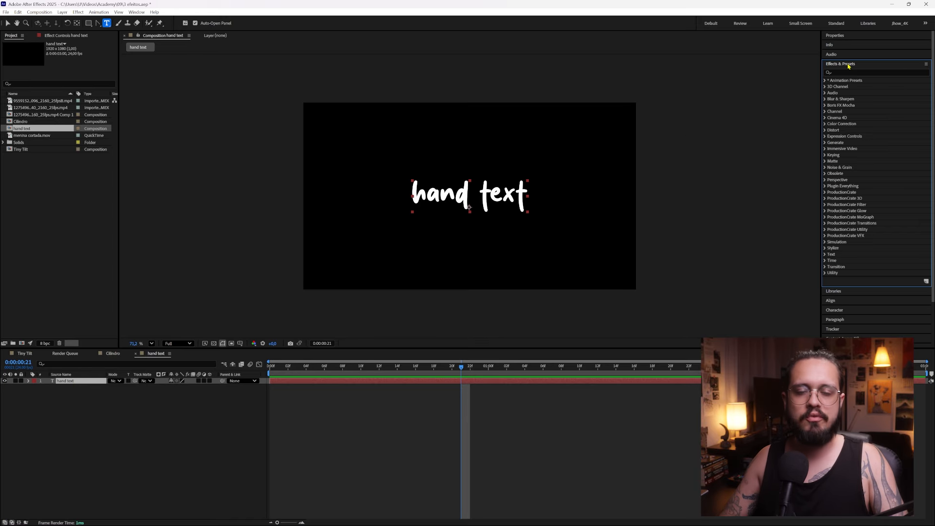
{"action": "left_click", "coordinate": [855, 73]}
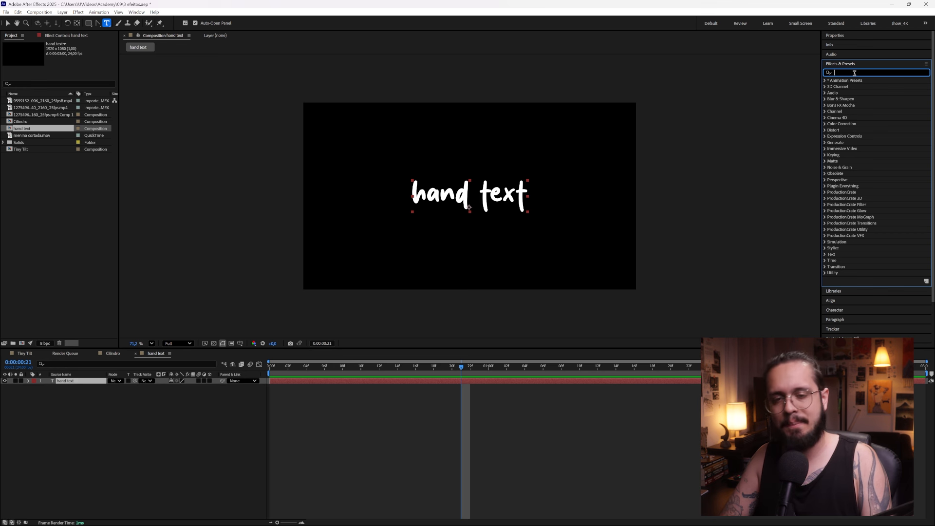
{"action": "type", "text": "hand"}
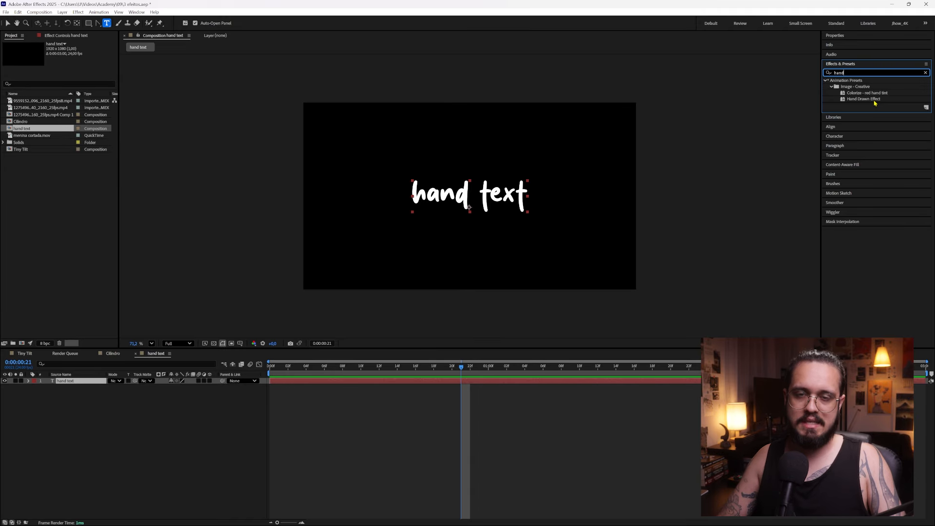
{"action": "left_click", "coordinate": [874, 100]}
{"action": "mouse_move", "coordinate": [866, 102]}
{"action": "left_mouse_down"}
{"action": "mouse_move", "coordinate": [510, 174]}
{"action": "mouse_move", "coordinate": [488, 199]}
{"action": "left_mouse_up"}
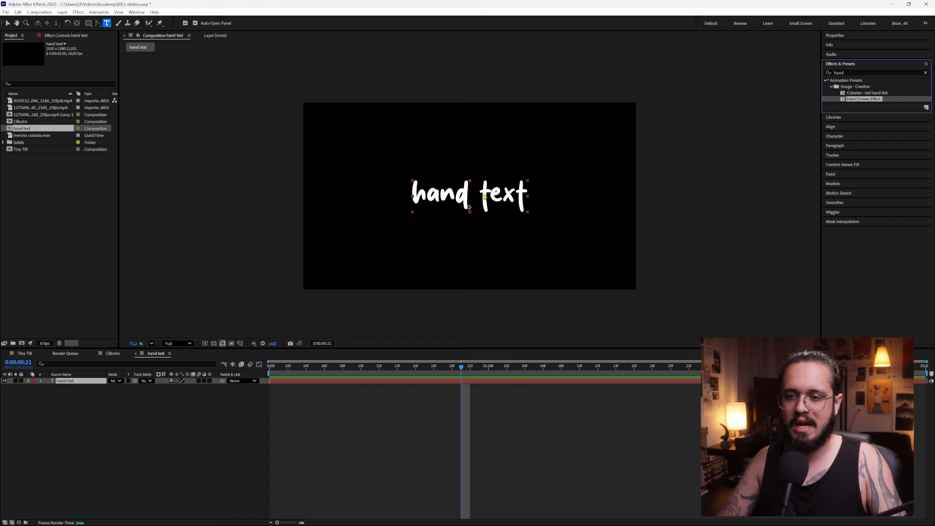
{"action": "left_click", "coordinate": [231, 416]}
{"action": "key", "text": "space"}
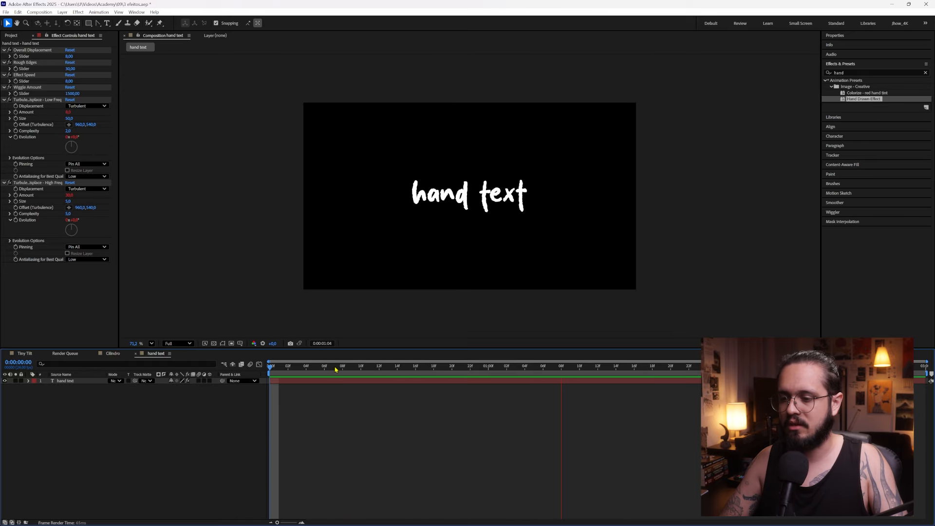
{"action": "key", "text": "space"}
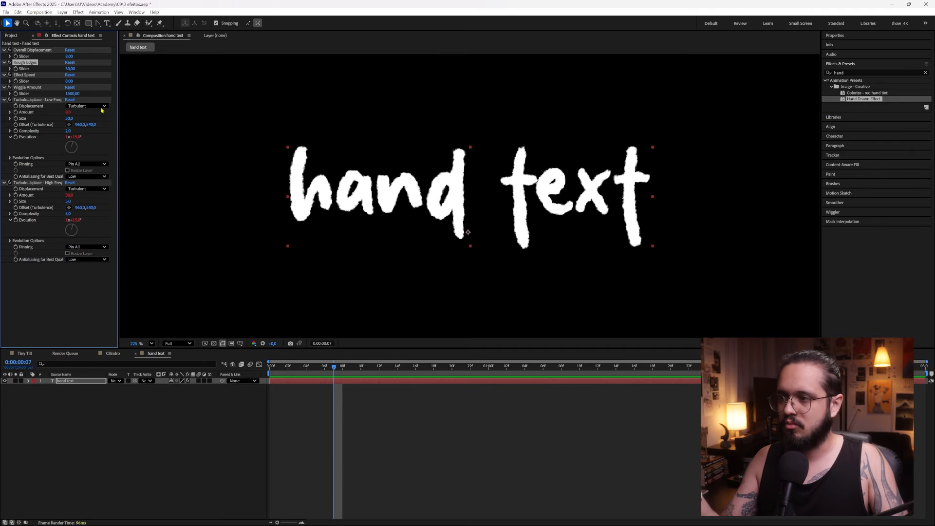
Set the Rough Edges slider of the text layer to 10 and preview the animation
{"action": "left_click", "coordinate": [71, 69]}
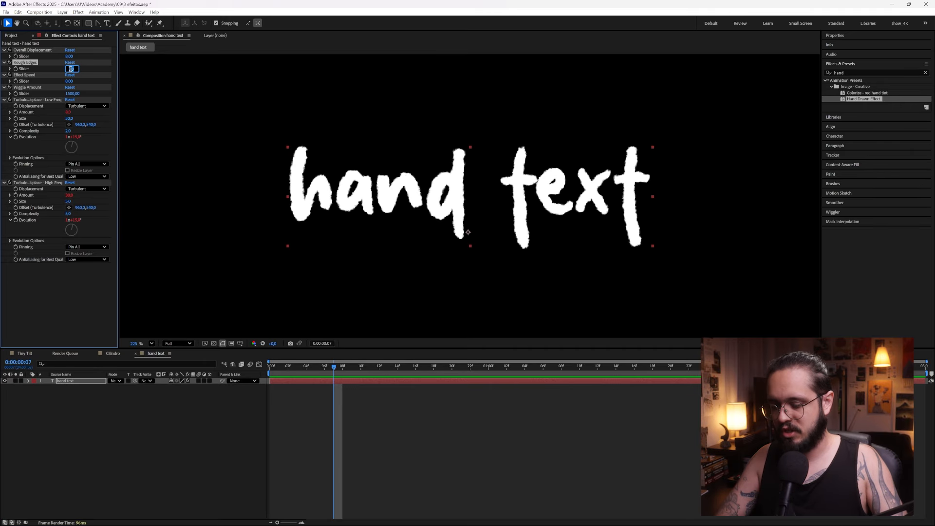
{"action": "key", "text": "Return"}
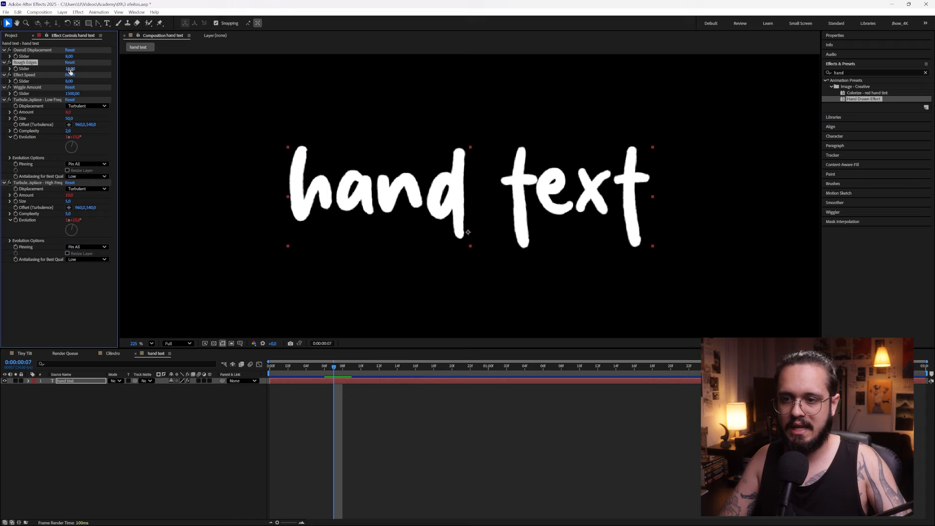
{"action": "key", "text": "space"}
{"action": "left_click", "coordinate": [211, 423]}
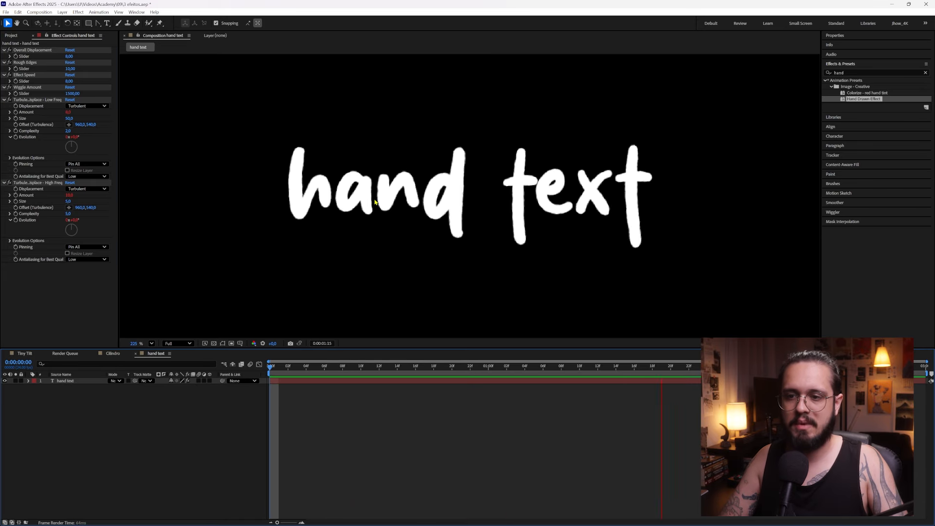
{"action": "key", "text": "space"}
{"action": "key", "text": "space"}
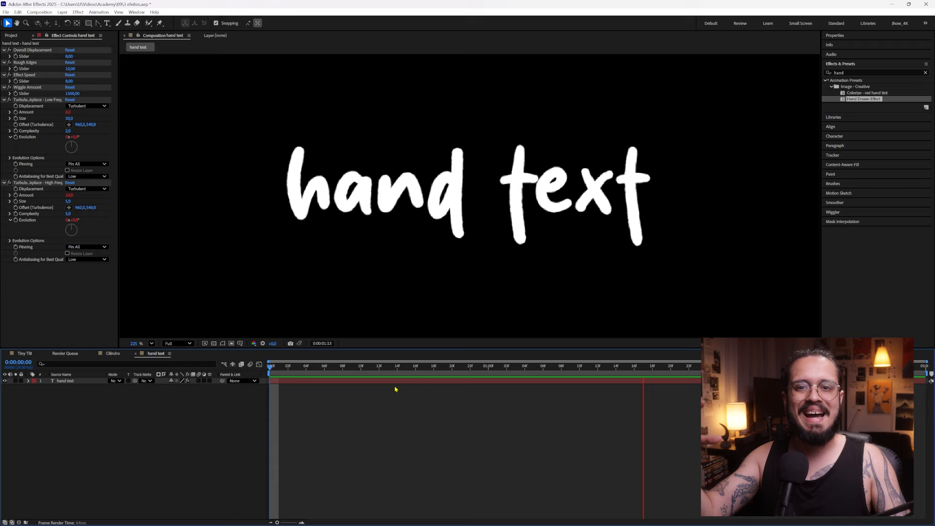
Set the Wiggle Amount slider to 750 and preview the animation from the first frame
{"action": "left_click", "coordinate": [28, 88]}
{"action": "left_click", "coordinate": [72, 94]}
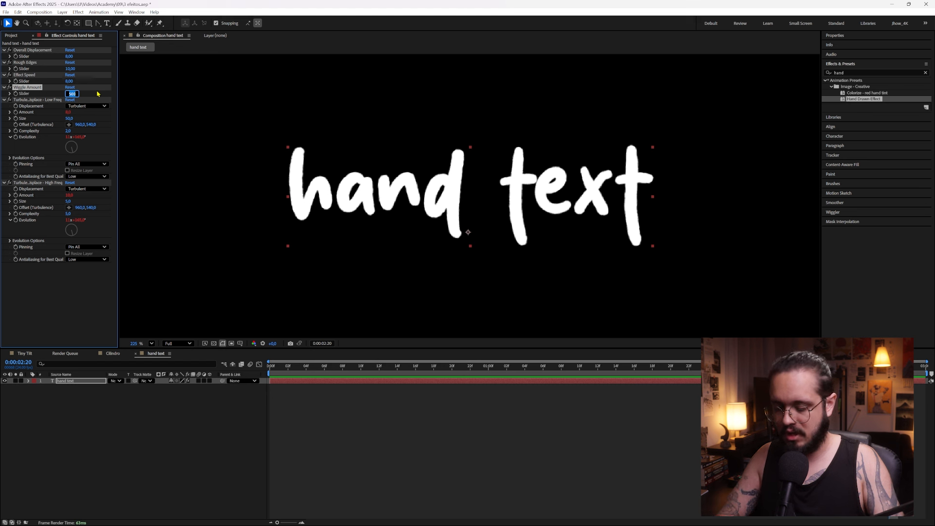
{"action": "type", "text": "750"}
{"action": "key", "text": "Return"}
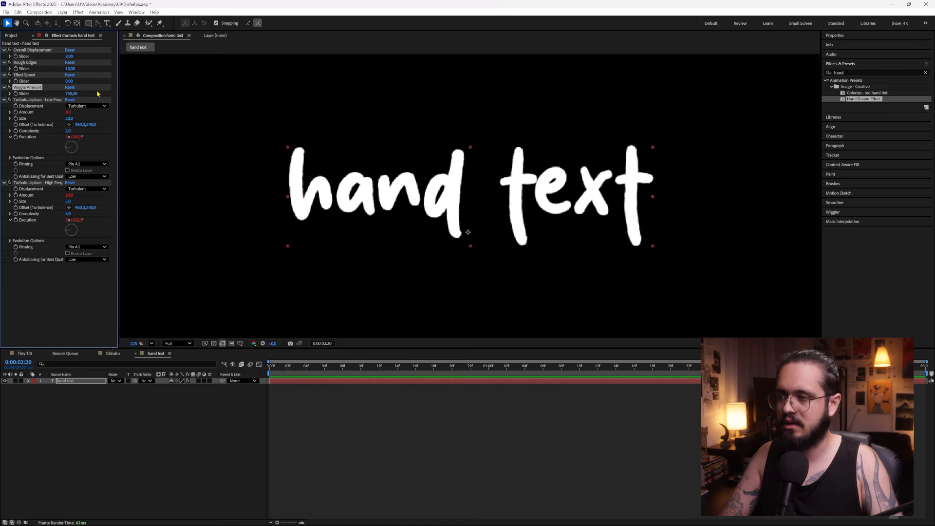
{"action": "key", "text": "Home"}
{"action": "key", "text": "space"}
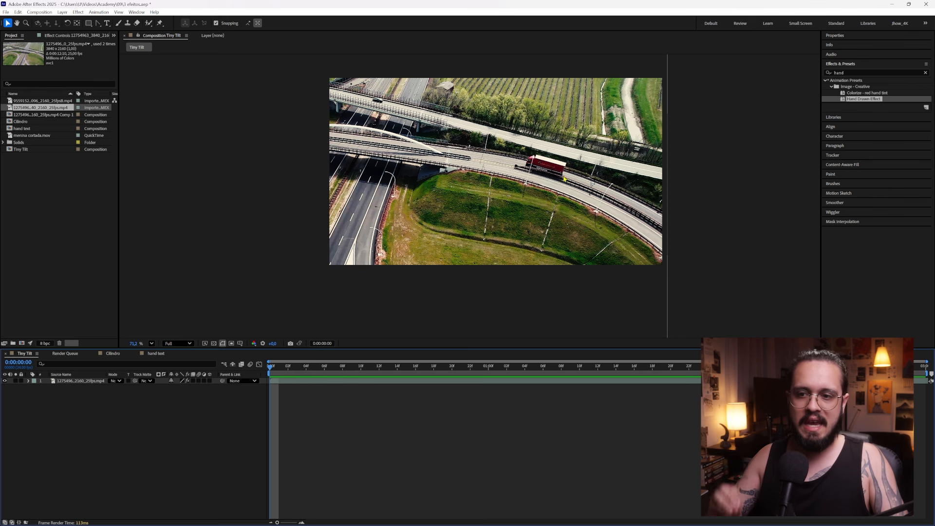
Reposition the highway footage in the Tiny Tilt composition to about 1542, 571 and preview it
{"action": "left_click_drag", "start_coordinate": [416, 154], "coordinate": [412, 192]}
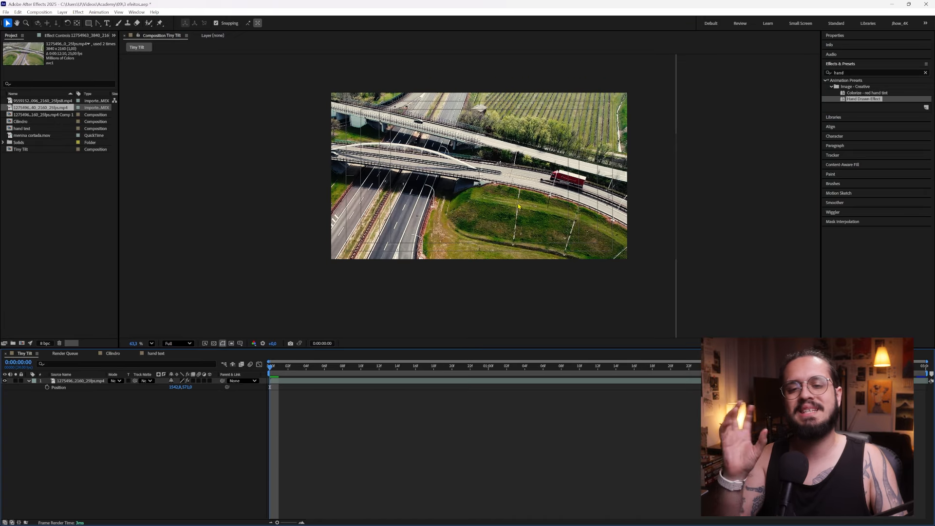
{"action": "key", "text": "space"}
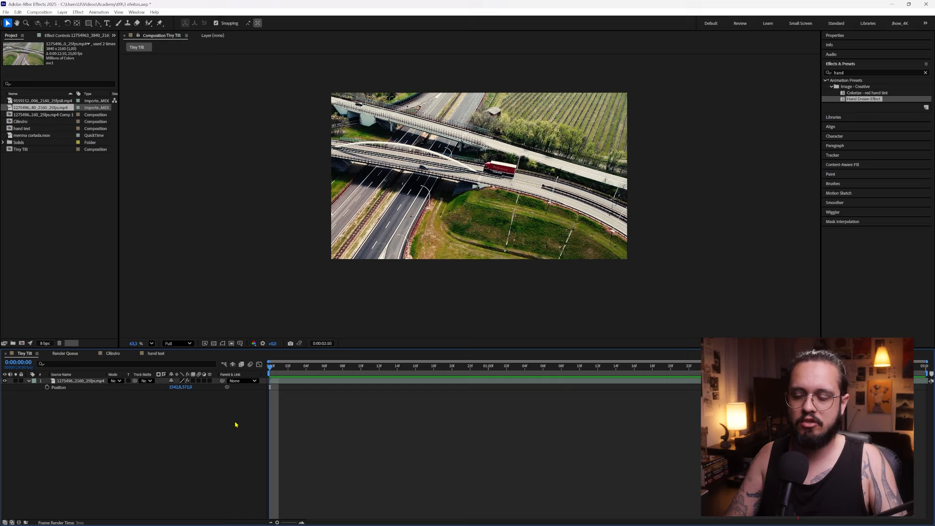
{"action": "key", "text": "space"}
Time-stretch the highway footage layer to a new duration of 0:00:03:00 and preview it
{"action": "left_click_drag", "start_coordinate": [358, 366], "coordinate": [623, 394]}
{"action": "left_click", "coordinate": [87, 380]}
{"action": "key", "text": "Return"}
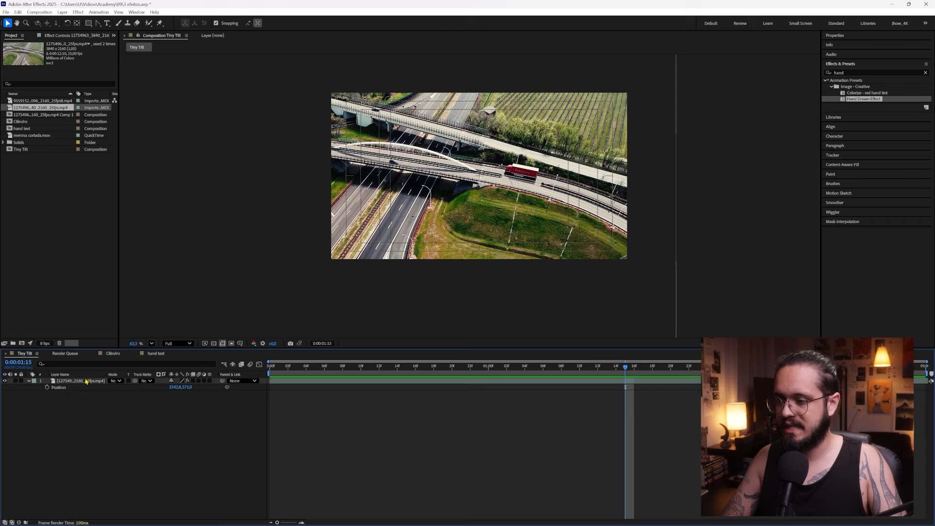
{"action": "right_click", "coordinate": [84, 383]}
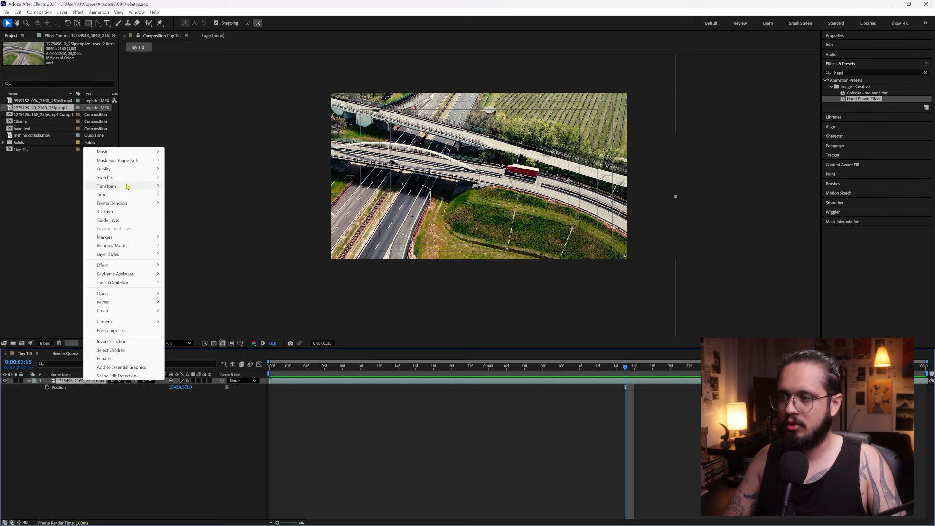
{"action": "mouse_move", "coordinate": [134, 196]}
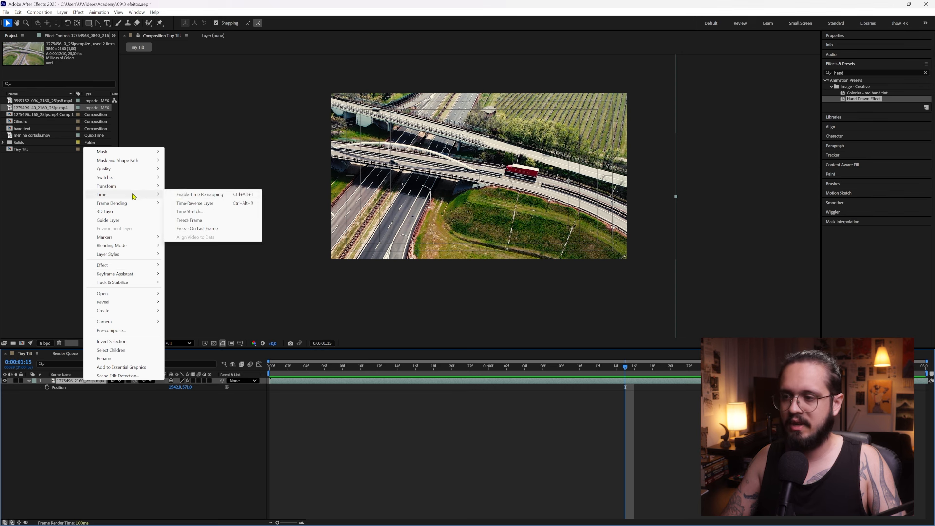
{"action": "left_click", "coordinate": [188, 212]}
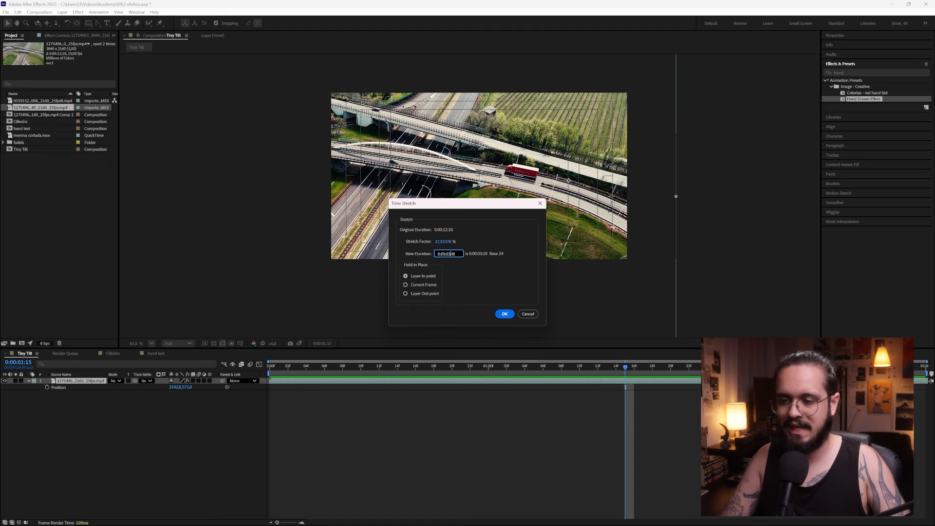
{"action": "type", "text": "0"}
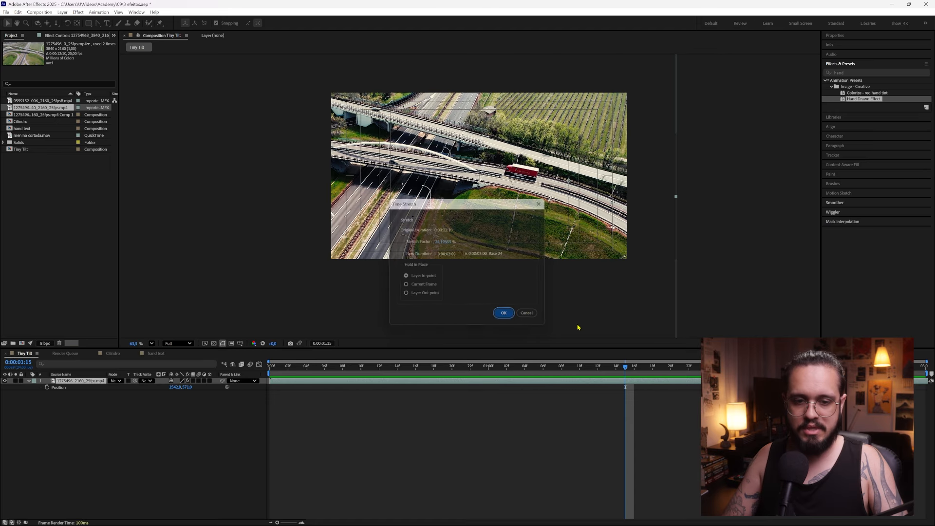
{"action": "left_click", "coordinate": [505, 314]}
{"action": "key", "text": "space"}
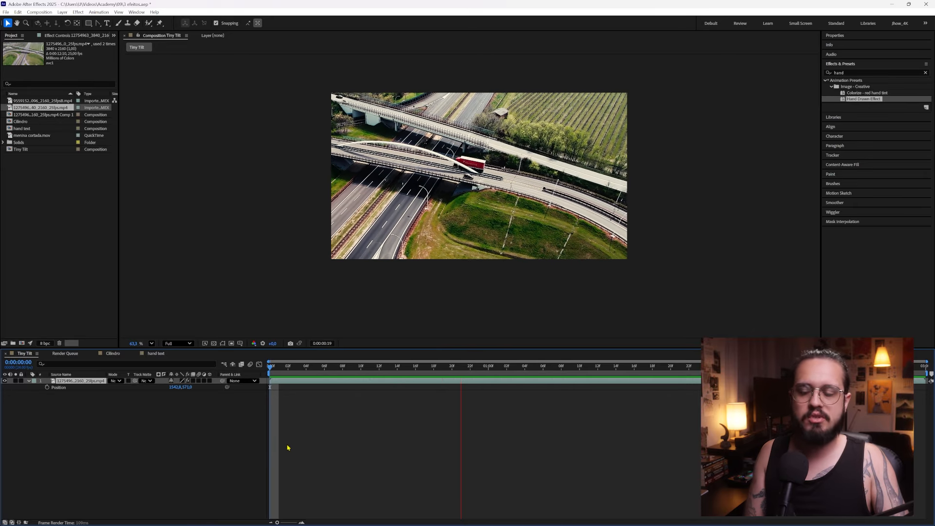
Start position keyframes for the footage at the first frame and move it to about 2521, 975 at 0:00:02:23
{"action": "left_click", "coordinate": [273, 365]}
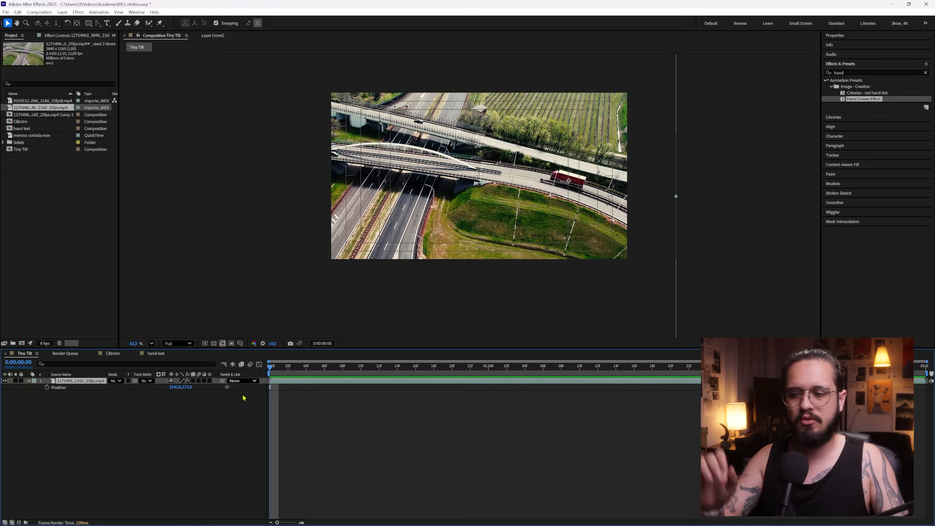
{"action": "left_click", "coordinate": [97, 402]}
{"action": "left_click", "coordinate": [81, 383]}
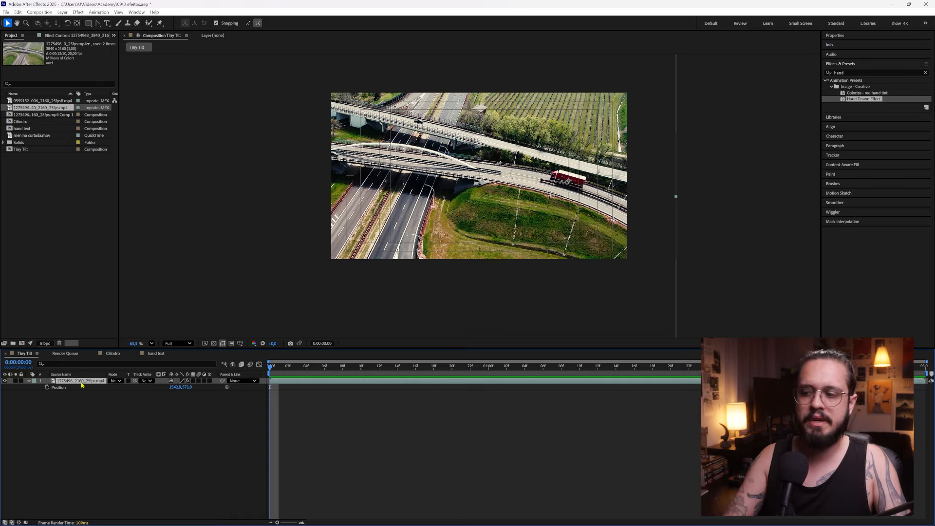
{"action": "left_click", "coordinate": [48, 388]}
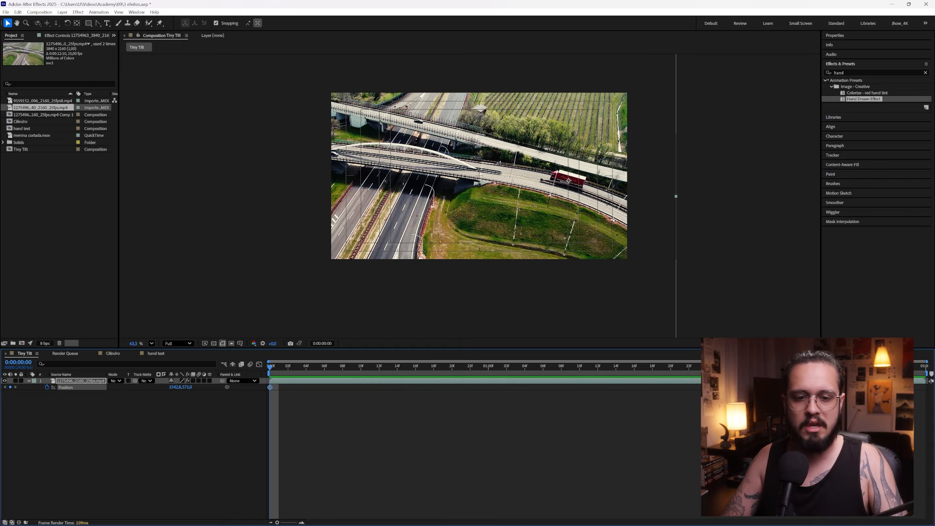
{"action": "key", "text": "End"}
{"action": "left_click_drag", "start_coordinate": [365, 130], "coordinate": [515, 191]}
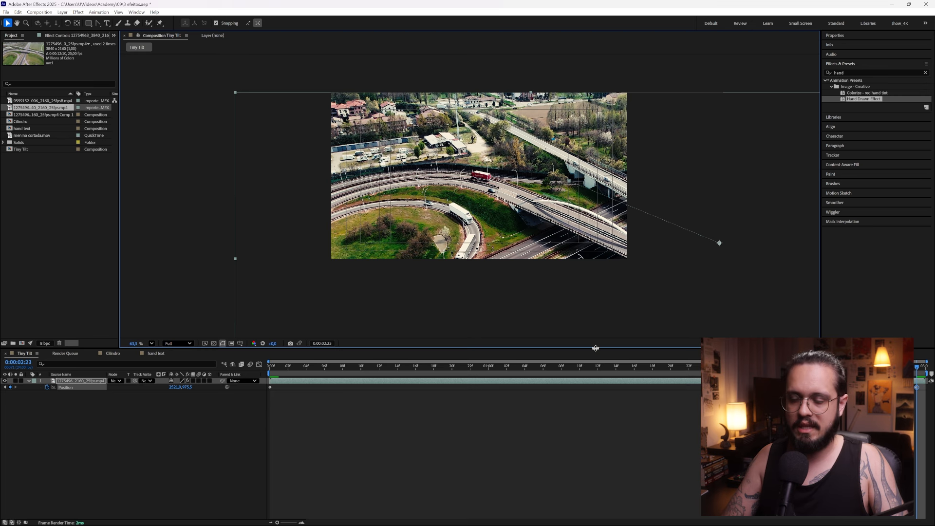
Add position keyframes centring the red truck at 0:00:01:08 and at 0:00:00:16, the latter at about 1473, 628, and preview
{"action": "mouse_move", "coordinate": [550, 372]}
{"action": "left_mouse_down"}
{"action": "mouse_move", "coordinate": [578, 366]}
{"action": "mouse_move", "coordinate": [561, 366]}
{"action": "left_mouse_up"}
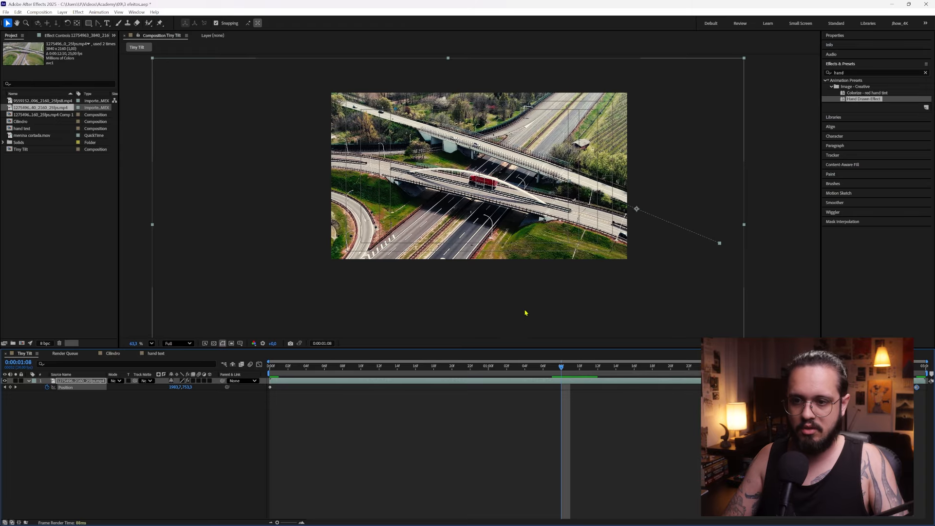
{"action": "left_click_drag", "start_coordinate": [499, 189], "coordinate": [497, 186]}
{"action": "left_click_drag", "start_coordinate": [406, 373], "coordinate": [413, 373]}
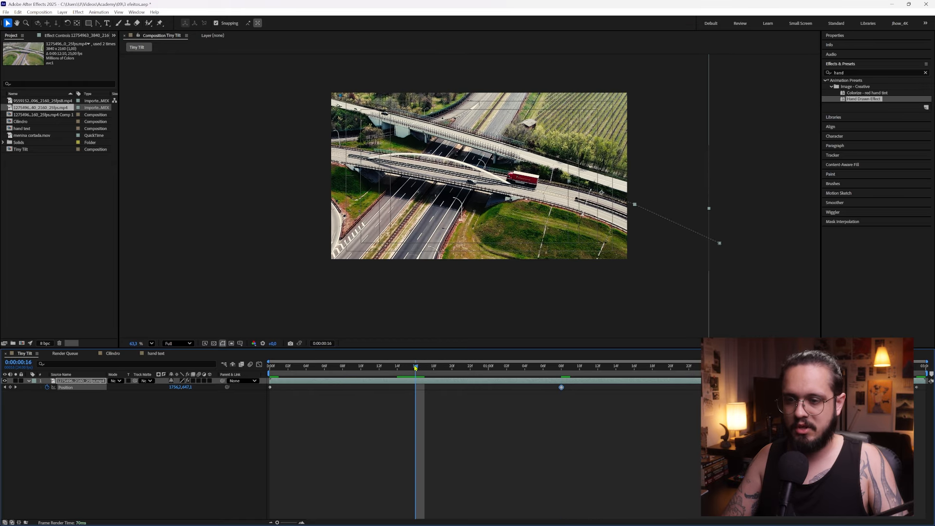
{"action": "left_click_drag", "start_coordinate": [545, 182], "coordinate": [500, 178]}
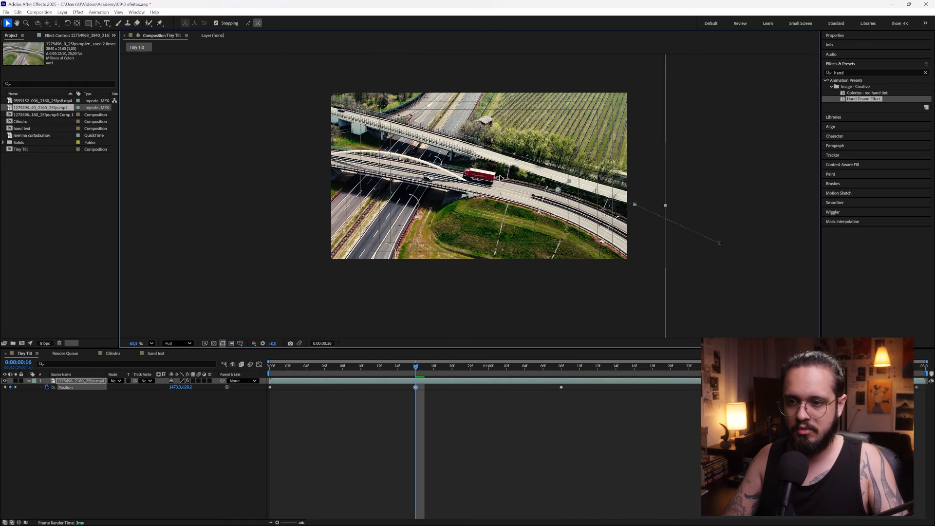
{"action": "key", "text": "space"}
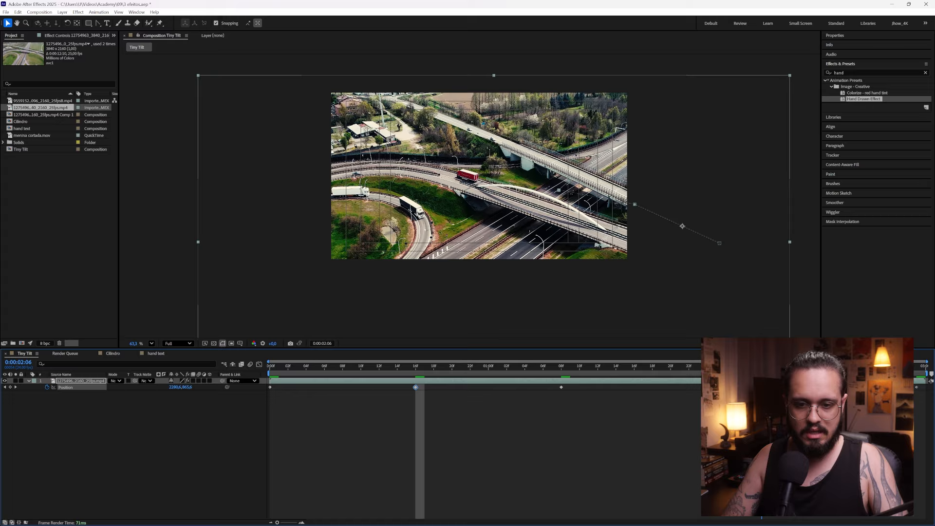
Recentre the red truck at 0:00:02:04 by moving the footage to about 2332, 842
{"action": "left_click_drag", "start_coordinate": [466, 189], "coordinate": [476, 189]}
{"action": "scroll", "coordinate": [476, 190], "scroll_direction": "up", "scroll_amount": 3}
{"action": "scroll", "coordinate": [502, 187], "scroll_direction": "up", "scroll_amount": 1}
{"action": "left_click_drag", "start_coordinate": [502, 187], "coordinate": [488, 214]}
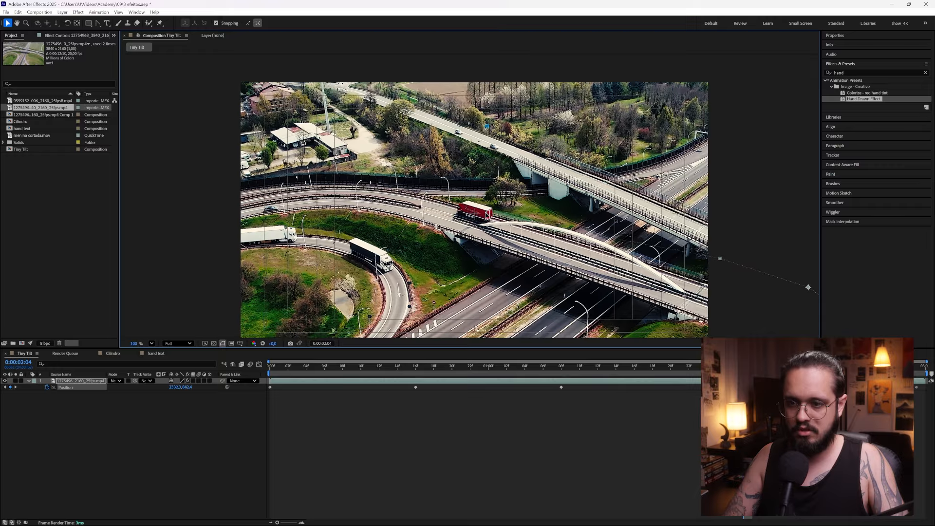
At the first frame, centre the truck, enlarge the footage to cover the frame, and place it at about 973, 559
{"action": "left_click_drag", "start_coordinate": [616, 363], "coordinate": [271, 378]}
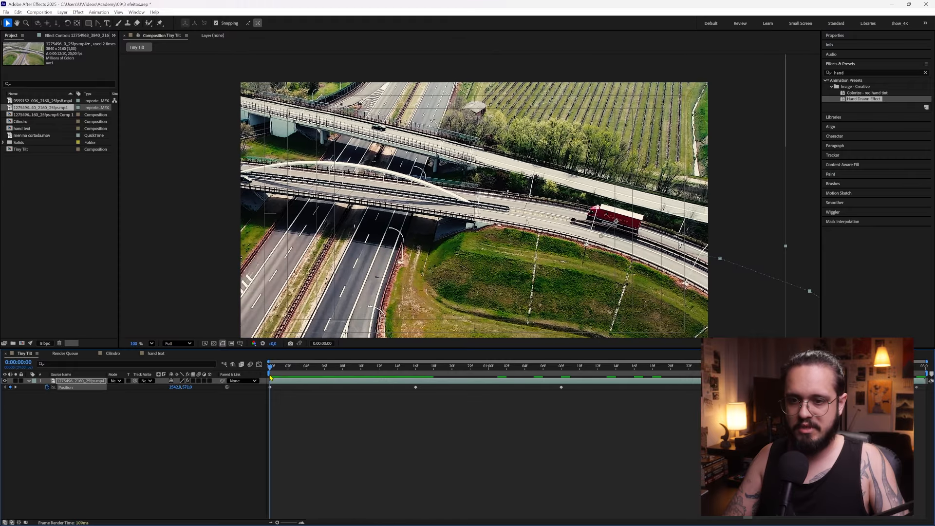
{"action": "left_click_drag", "start_coordinate": [640, 224], "coordinate": [497, 219]}
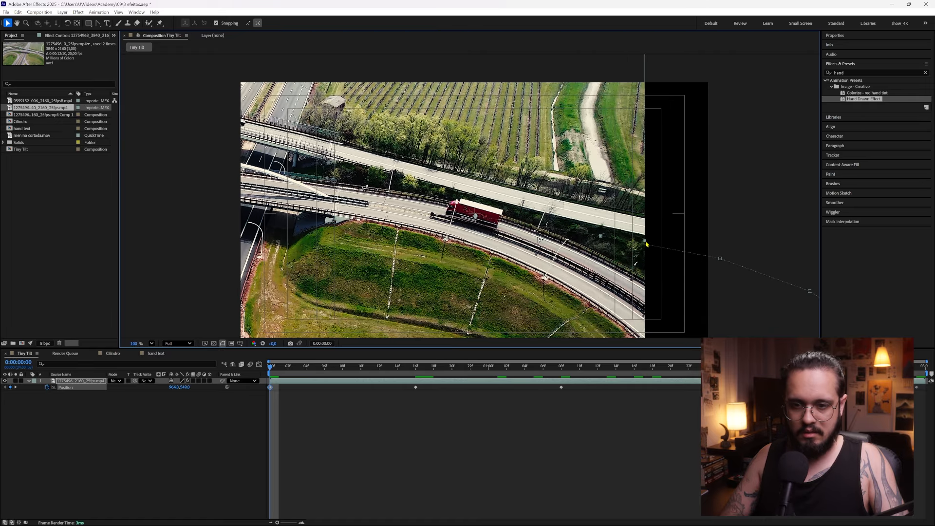
{"action": "left_click_drag", "start_coordinate": [645, 242], "coordinate": [712, 239]}
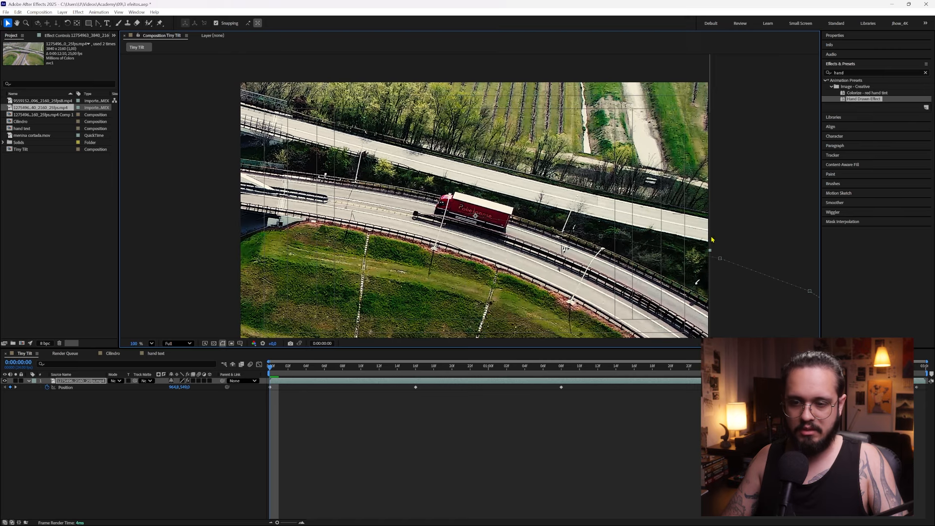
{"action": "left_click_drag", "start_coordinate": [494, 213], "coordinate": [495, 214]}
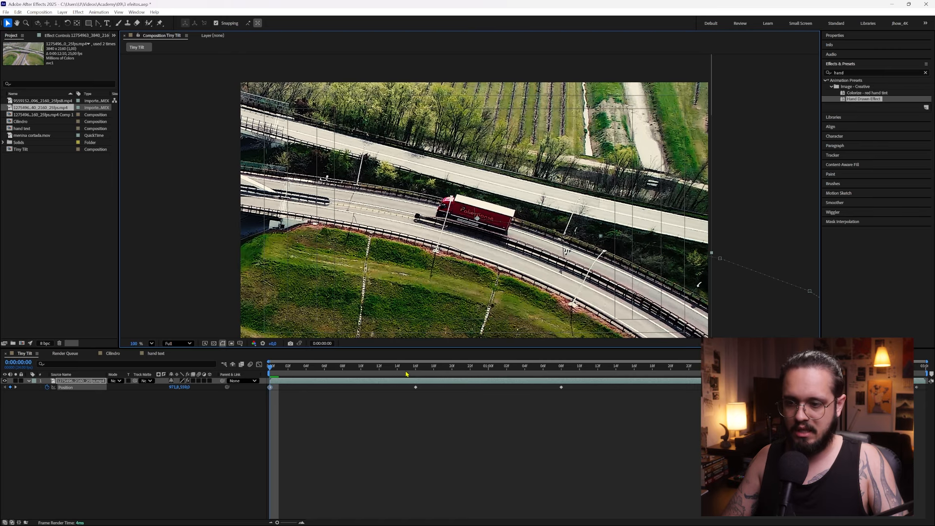
Recentre the truck on the enlarged footage, at about 1657, 662 for 0:00:00:16 and about 2356, 783 for 0:00:01:08
{"action": "left_click", "coordinate": [416, 371]}
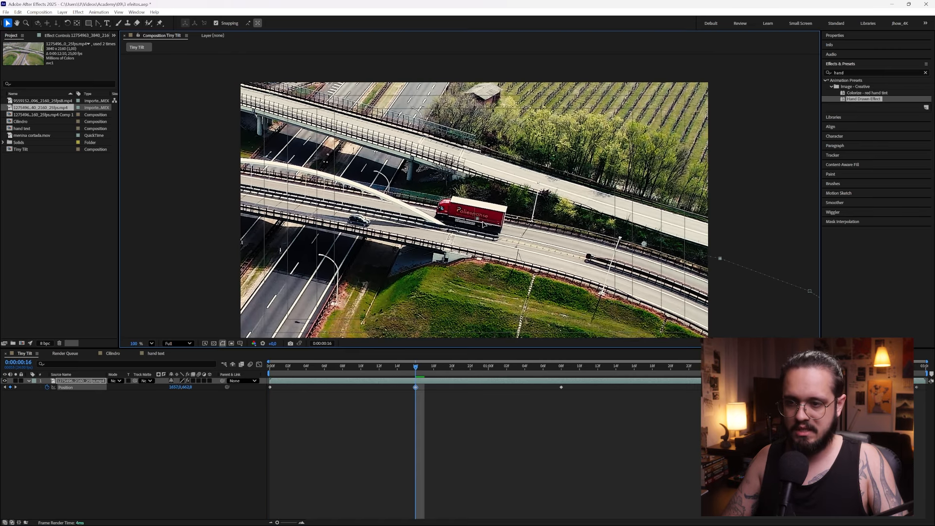
{"action": "left_click_drag", "start_coordinate": [569, 369], "coordinate": [564, 370]}
{"action": "left_click_drag", "start_coordinate": [438, 226], "coordinate": [536, 242]}
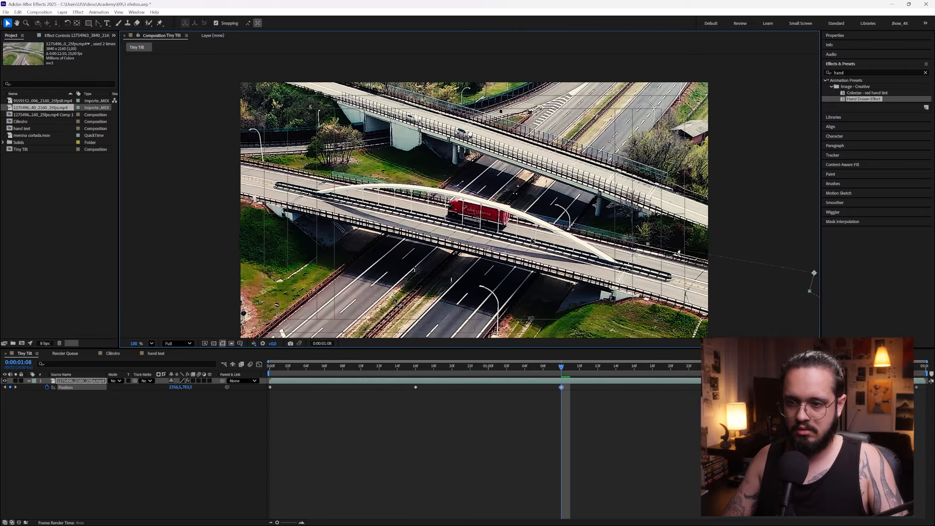
Recentre the truck at 0:00:02:04 to about 2875, 971 and at 0:00:02:23 to about 3121, 1143, and preview
{"action": "key", "text": "space"}
{"action": "left_click_drag", "start_coordinate": [544, 234], "coordinate": [547, 232]}
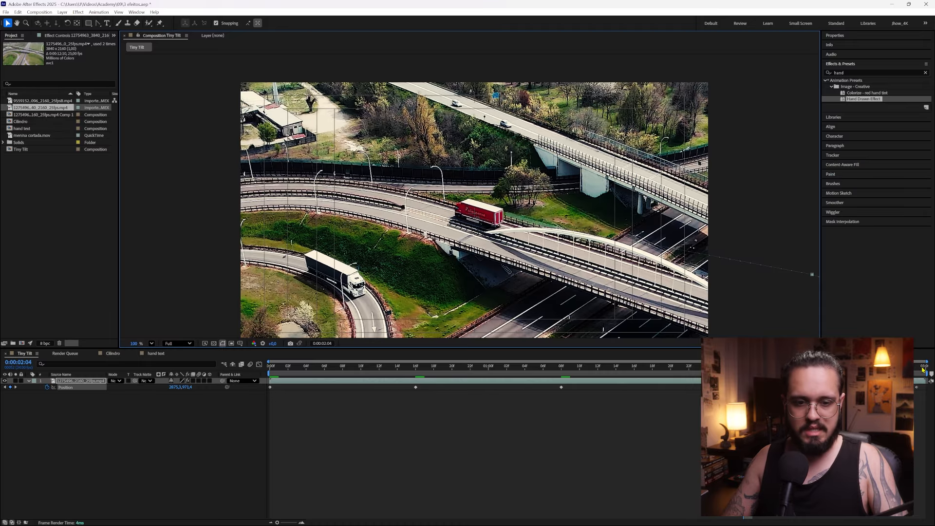
{"action": "left_click", "coordinate": [923, 369]}
{"action": "left_click_drag", "start_coordinate": [407, 211], "coordinate": [555, 255]}
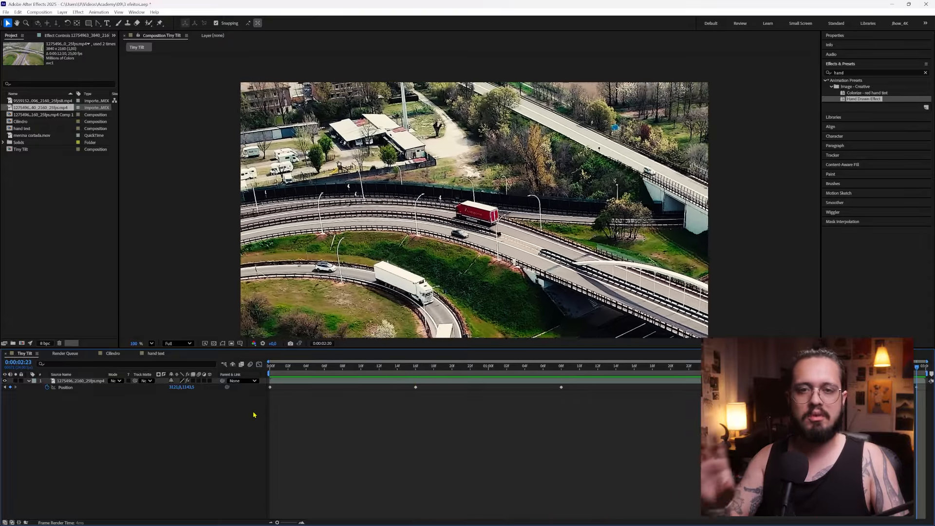
{"action": "key", "text": "space"}
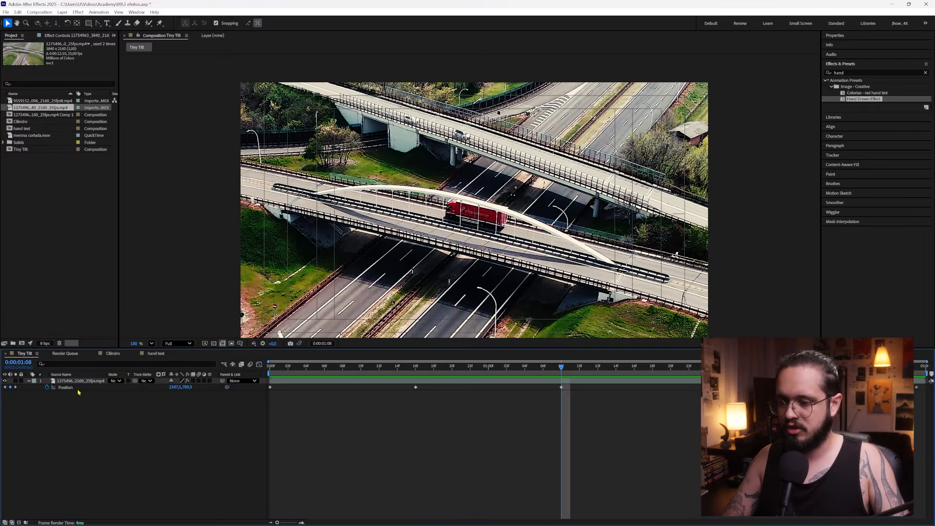
Select the footage's position keyframes, edit their motion path with the Pen tool, and preview from the first frame
{"action": "left_click", "coordinate": [78, 389]}
{"action": "left_click", "coordinate": [98, 23]}
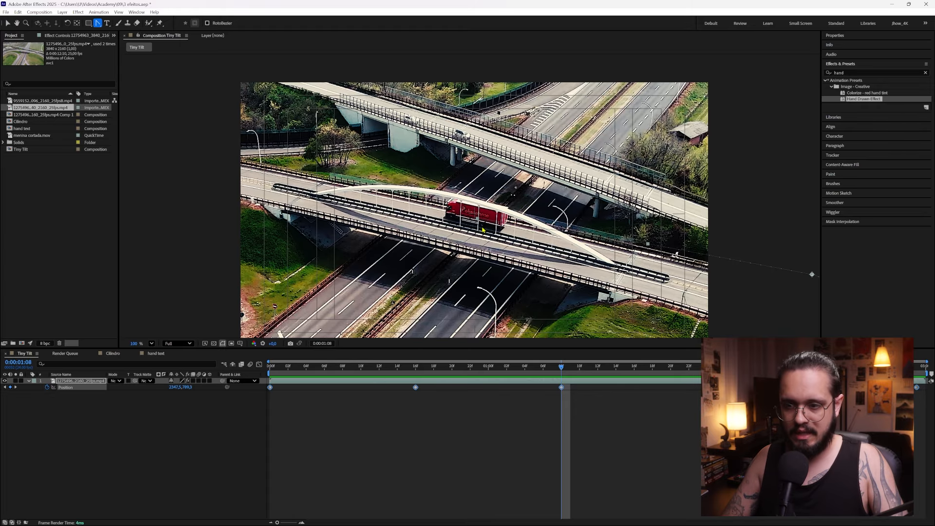
{"action": "left_click", "coordinate": [648, 246]}
{"action": "key", "text": "Home"}
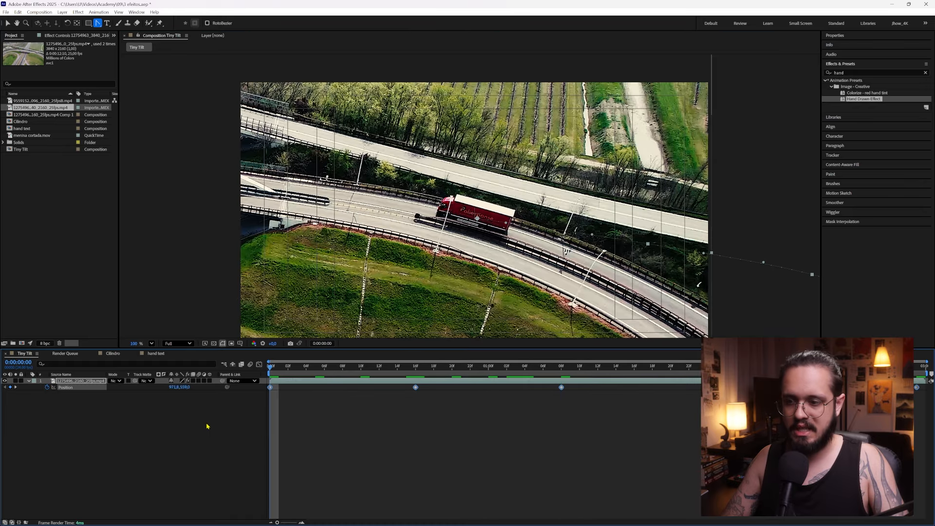
{"action": "left_click", "coordinate": [265, 424]}
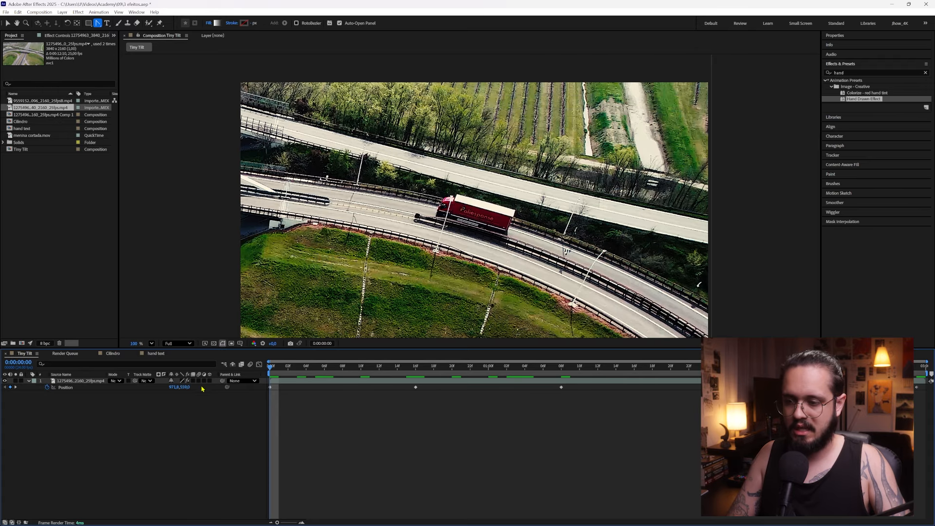
{"action": "key", "text": "space"}
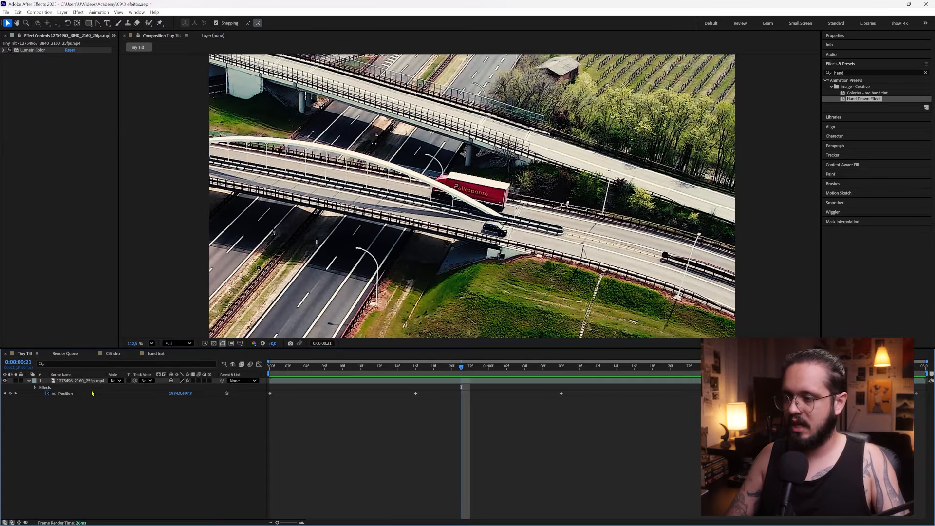
Pre-compose the highway footage, moving all attributes into the new composition, and preview the result
{"action": "left_click", "coordinate": [89, 383]}
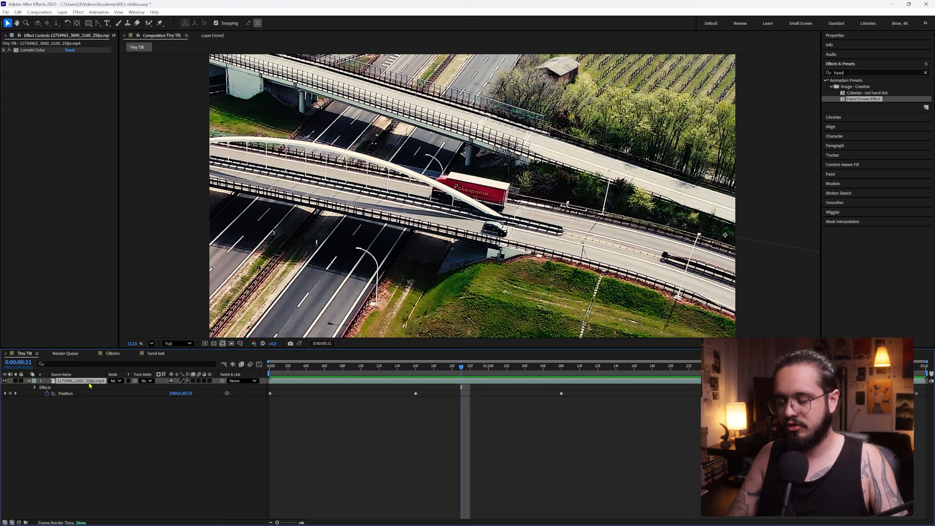
{"action": "key", "text": "ctrl+shift+c"}
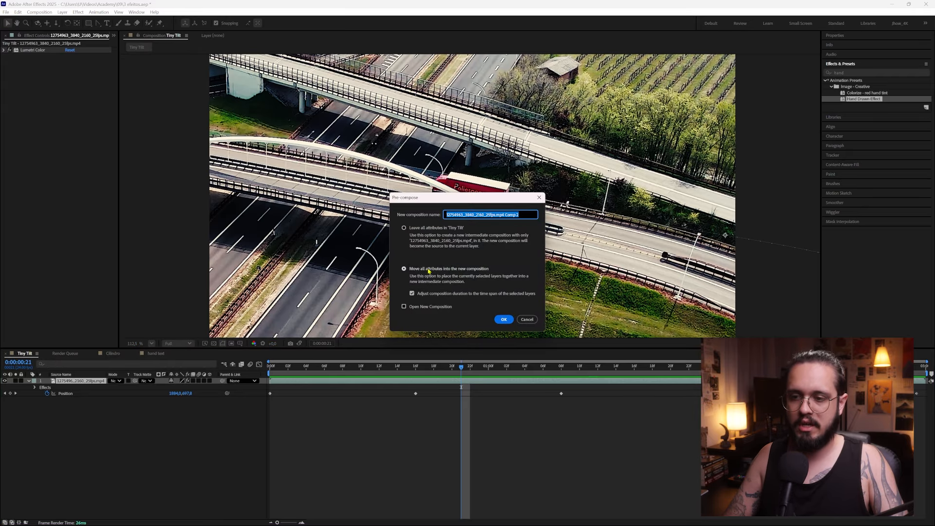
{"action": "left_click", "coordinate": [504, 319]}
{"action": "left_click_drag", "start_coordinate": [470, 371], "coordinate": [266, 371]}
{"action": "left_click", "coordinate": [91, 387]}
{"action": "left_click", "coordinate": [91, 382]}
{"action": "left_click", "coordinate": [373, 373]}
{"action": "key", "text": "space"}
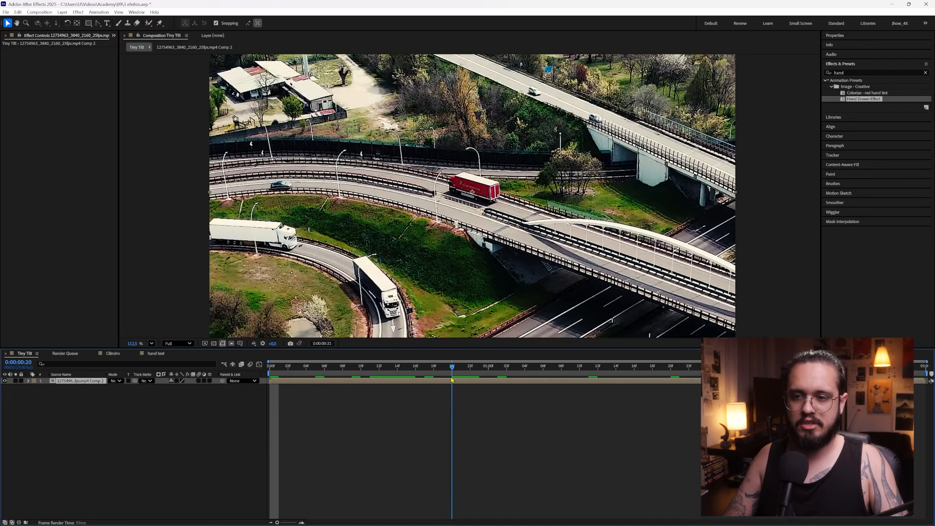
{"action": "key", "text": "space"}
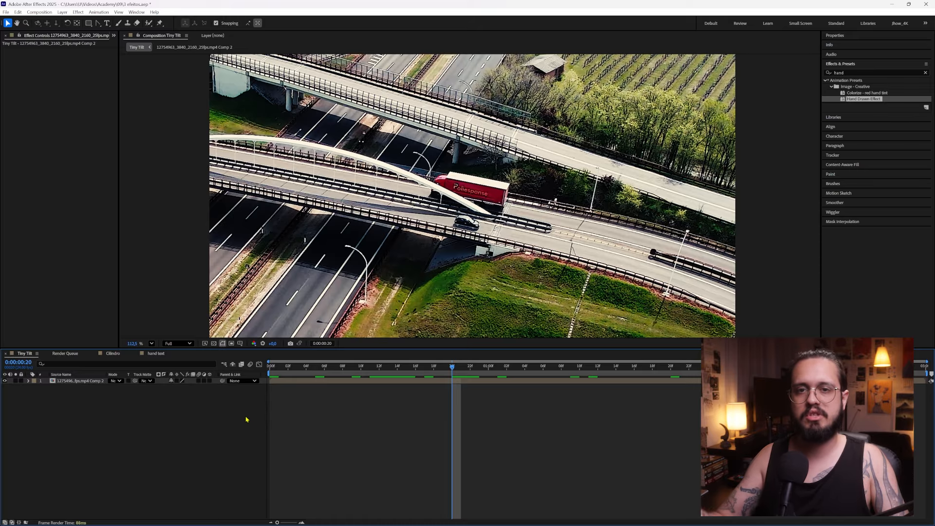
Apply the Camera Lens Blur effect to the pre-composed footage layer
{"action": "left_click", "coordinate": [82, 383]}
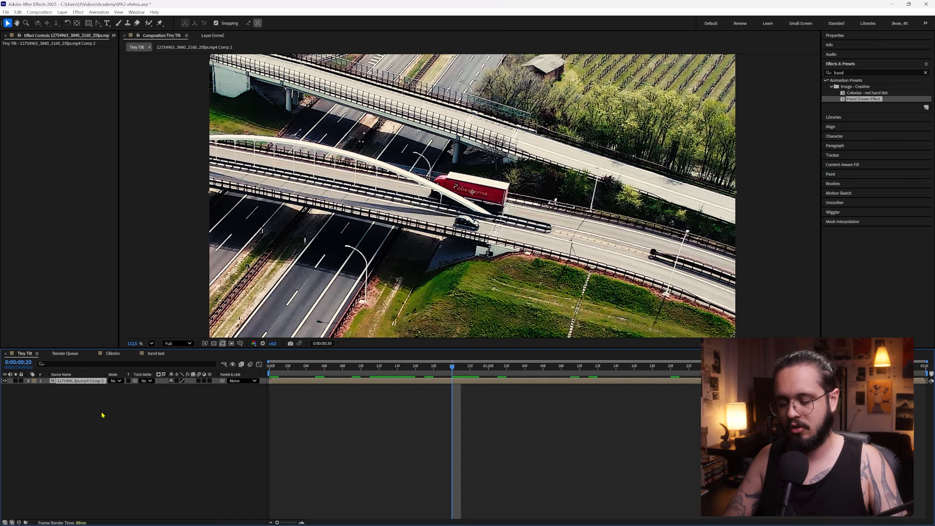
{"action": "key", "text": "ctrl+space"}
{"action": "type", "text": "came"}
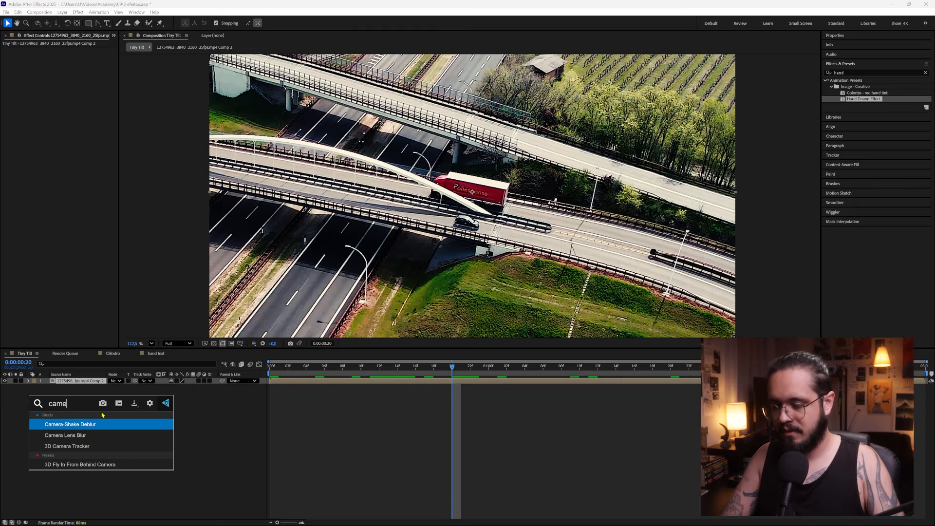
{"action": "left_click", "coordinate": [91, 435]}
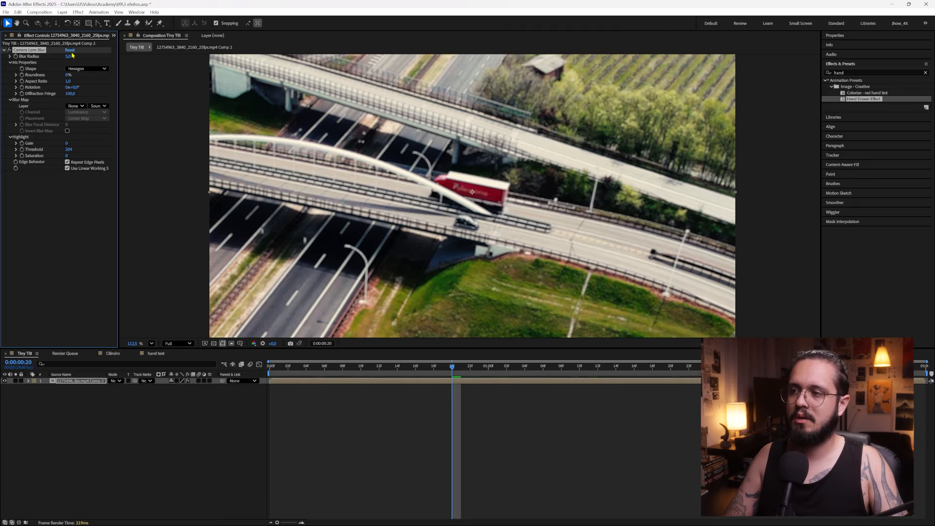
Set the Camera Lens Blur radius of the footage layer to 35 and deselect the layer
{"action": "left_click_drag", "start_coordinate": [68, 57], "coordinate": [117, 54]}
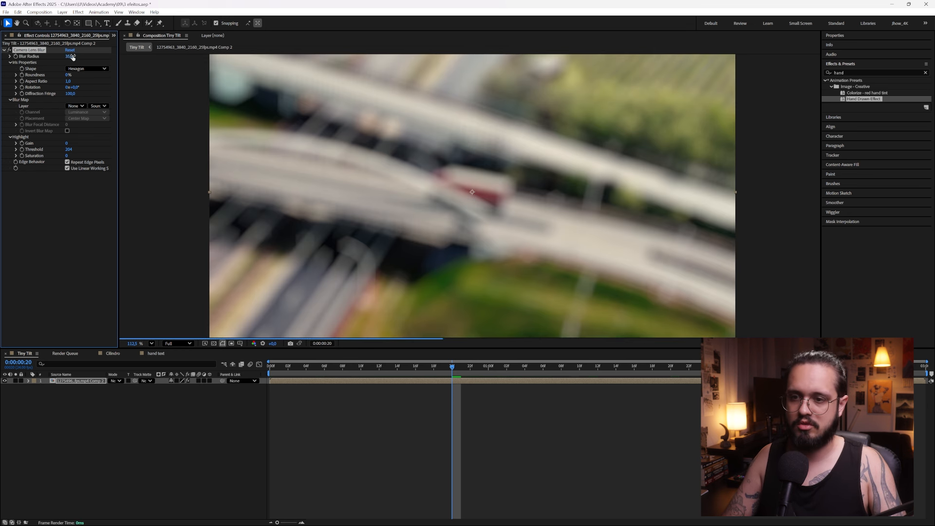
{"action": "left_click", "coordinate": [140, 434]}
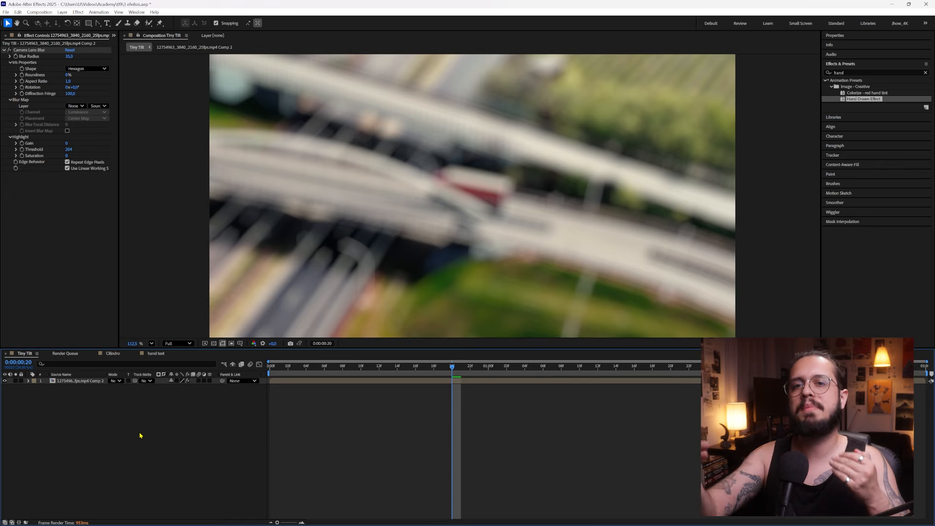
Create a full-frame rectangle shape layer with a white-to-black linear gradient fill
{"action": "double_click", "coordinate": [89, 24]}
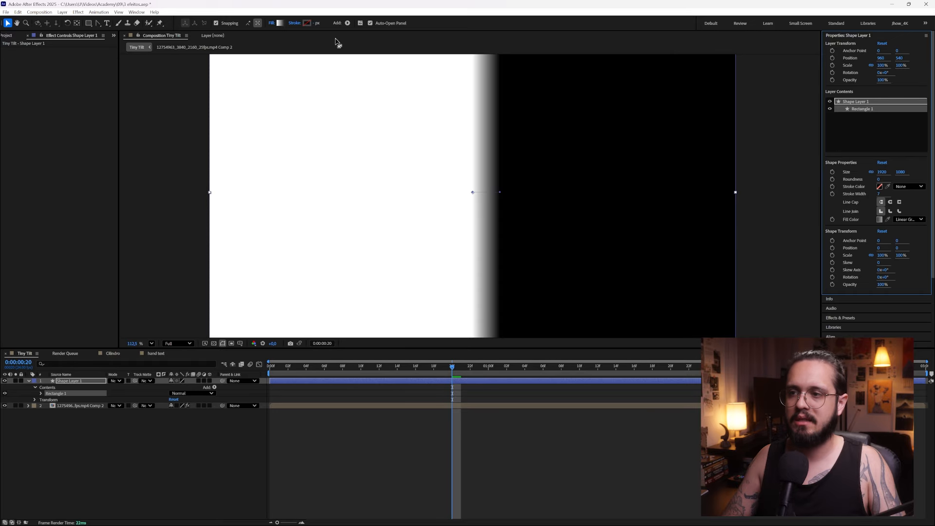
{"action": "left_click", "coordinate": [279, 25]}
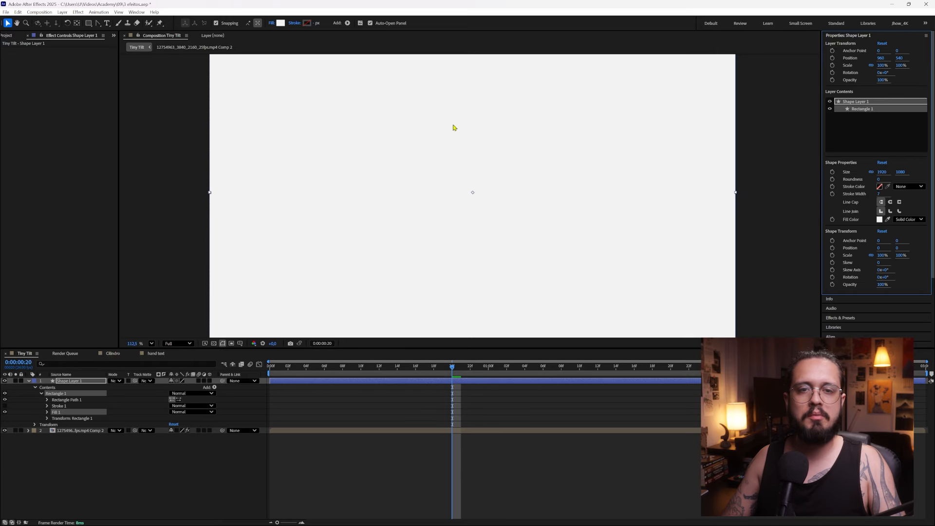
{"action": "left_click", "coordinate": [280, 24], "text": "alt"}
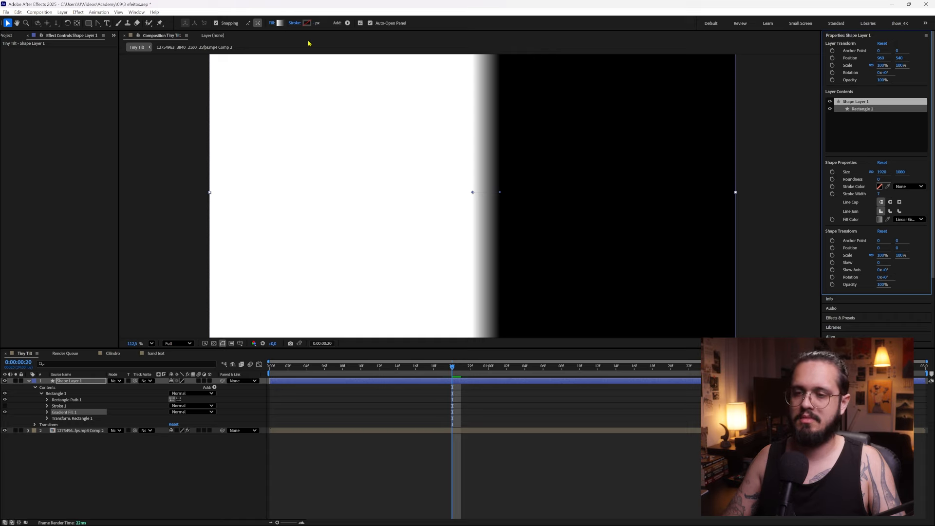
Stretch the rectangle's gradient vertically so it runs from white at the frame's top edge to black at its bottom edge
{"action": "left_click_drag", "start_coordinate": [500, 195], "coordinate": [478, 280]}
{"action": "key", "text": "space"}
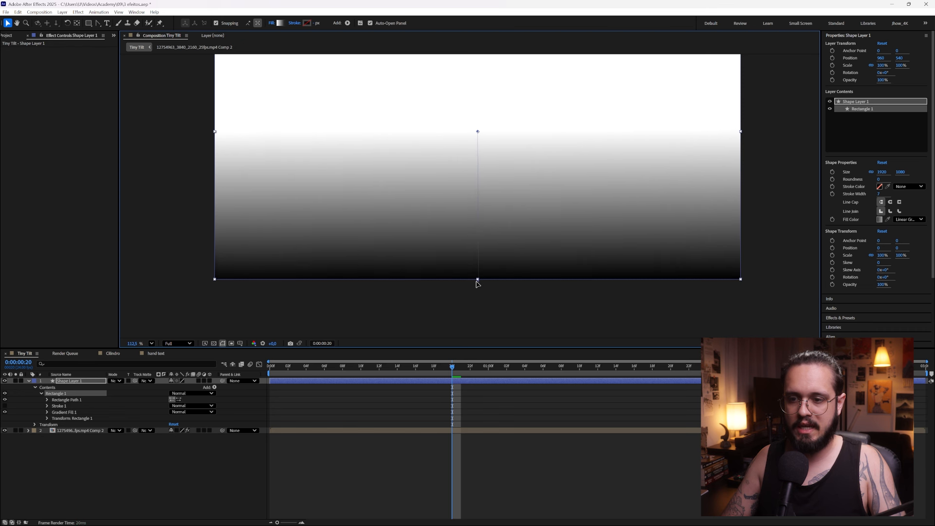
{"action": "key", "text": "space"}
{"action": "left_click_drag", "start_coordinate": [505, 145], "coordinate": [456, 85]}
{"action": "scroll", "coordinate": [494, 173], "scroll_direction": "down", "scroll_amount": 3}
{"action": "scroll", "coordinate": [495, 185], "scroll_direction": "up", "scroll_amount": 1}
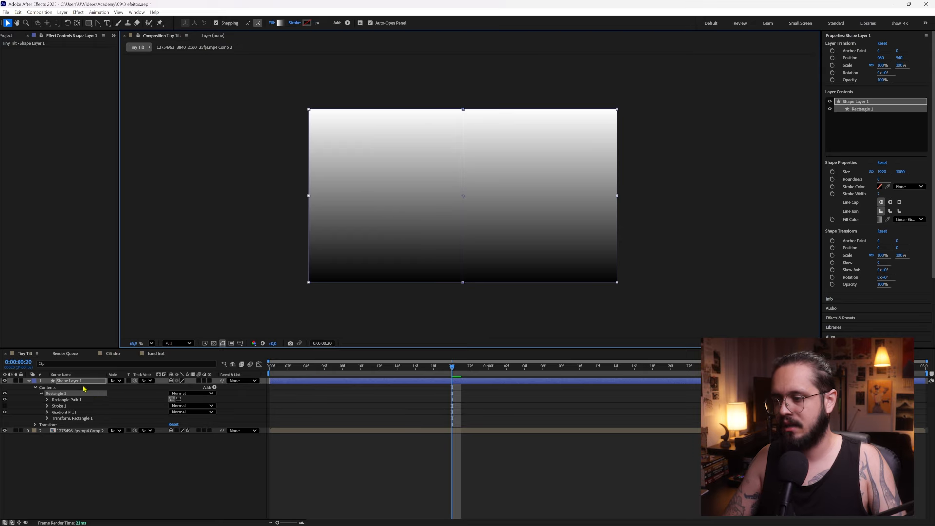
Rename the gradient shape layer as "mapa de profundidade"
{"action": "left_click", "coordinate": [85, 385]}
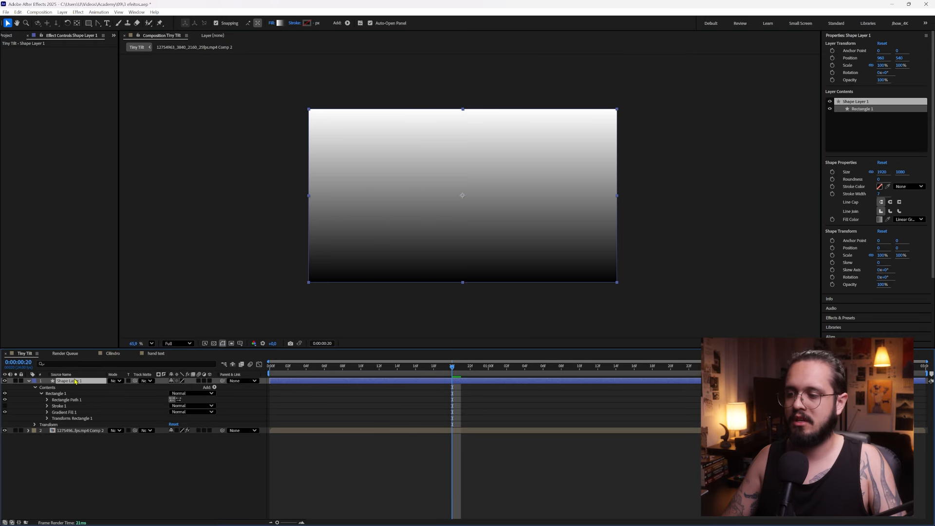
{"action": "right_click", "coordinate": [74, 385]}
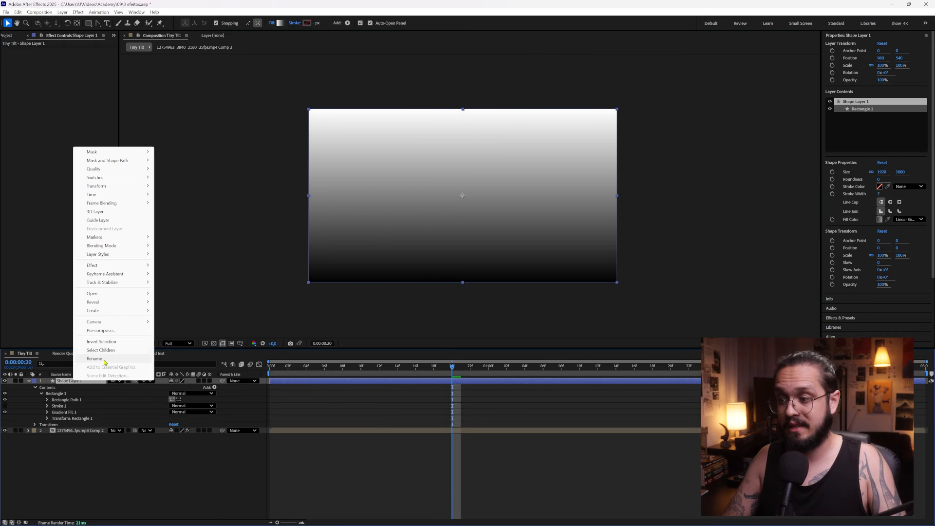
{"action": "left_click", "coordinate": [103, 360]}
{"action": "type", "text": "mapa de profundidade"}
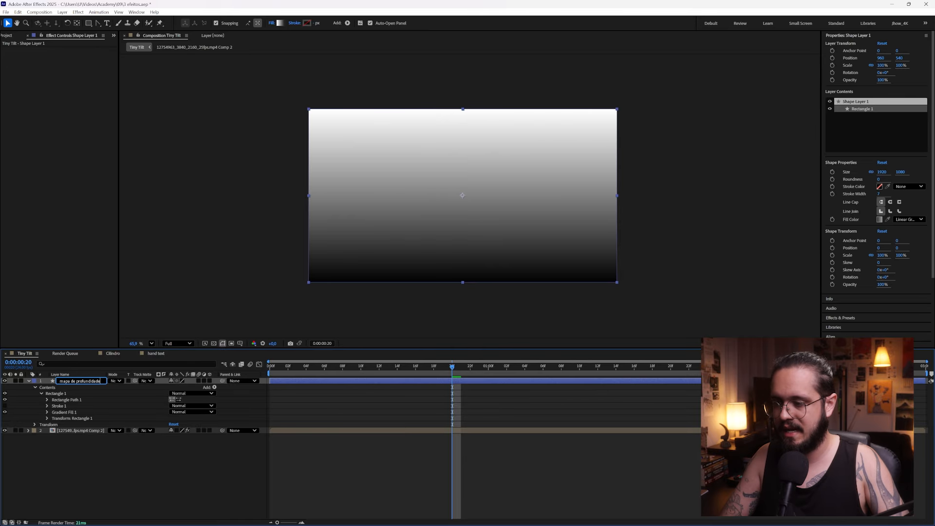
{"action": "left_click", "coordinate": [90, 396]}
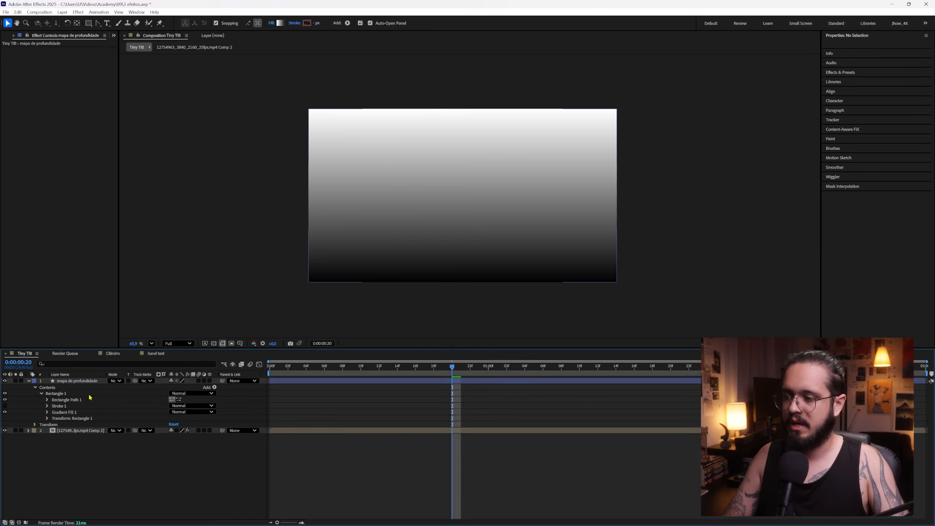
Move the mapa de profundidade layer below the footage and choose it as the Camera Lens Blur's blur map layer
{"action": "left_click_drag", "start_coordinate": [86, 382], "coordinate": [97, 449]}
{"action": "left_click", "coordinate": [75, 381]}
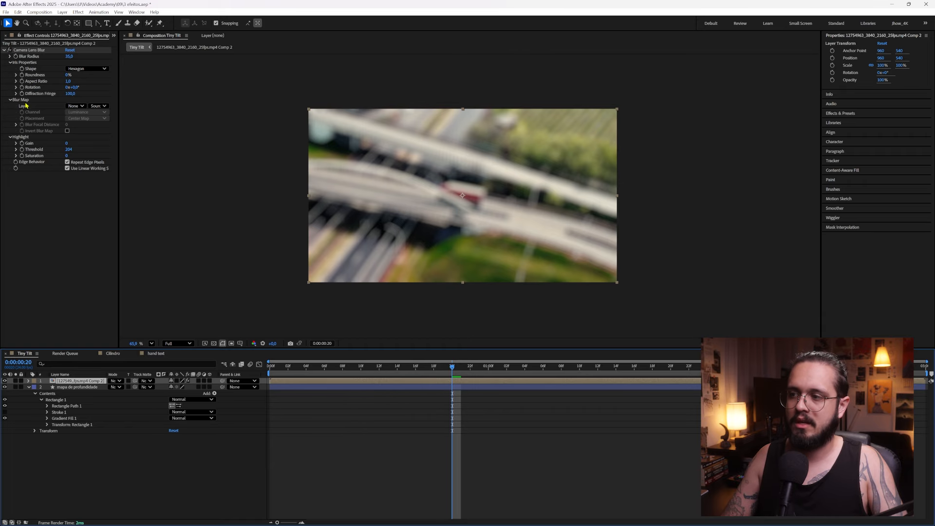
{"action": "left_click", "coordinate": [74, 106]}
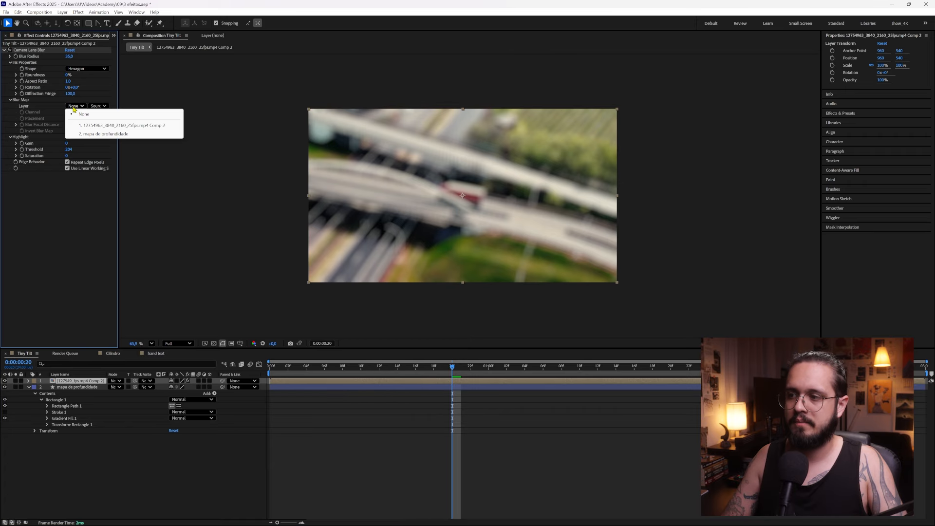
{"action": "left_click", "coordinate": [111, 134]}
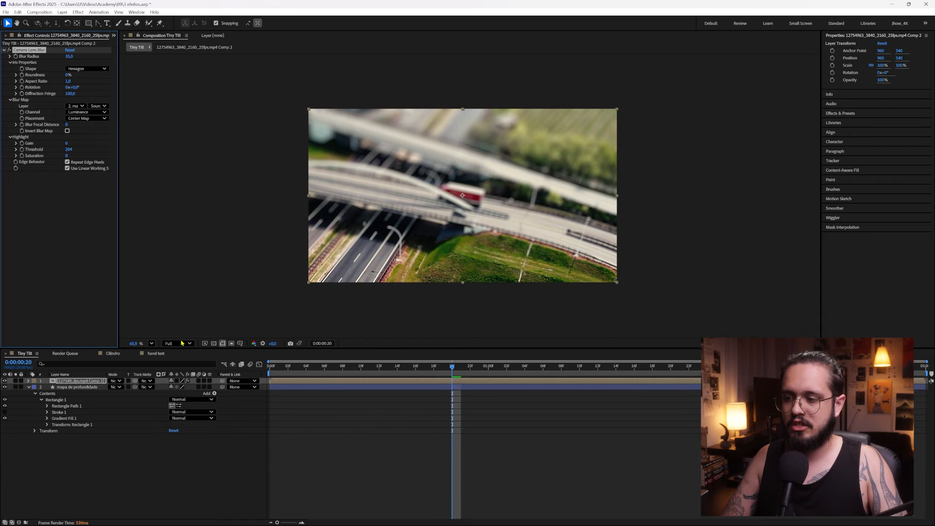
Set the Blur Focal Distance to 138 so the truck is in focus, and preview from the first frame
{"action": "left_click", "coordinate": [151, 344]}
{"action": "left_click", "coordinate": [165, 364]}
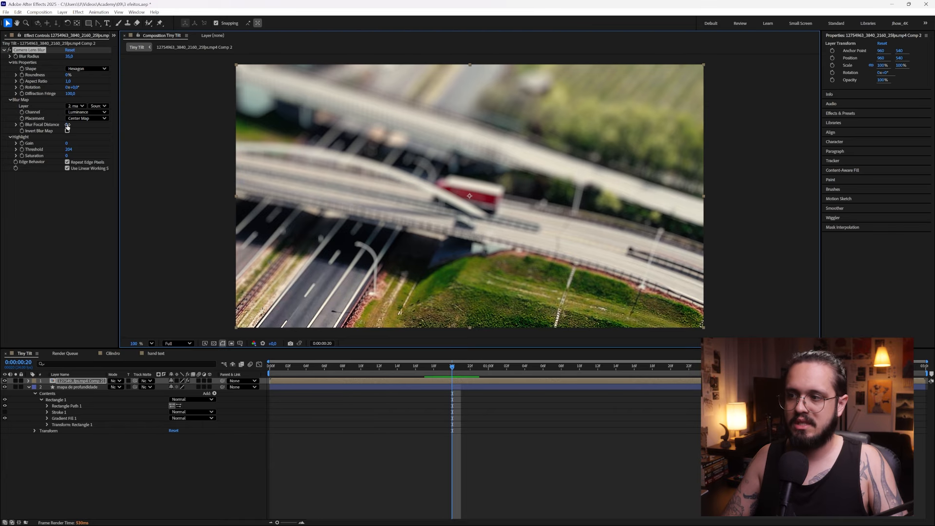
{"action": "left_click_drag", "start_coordinate": [67, 127], "coordinate": [90, 126]}
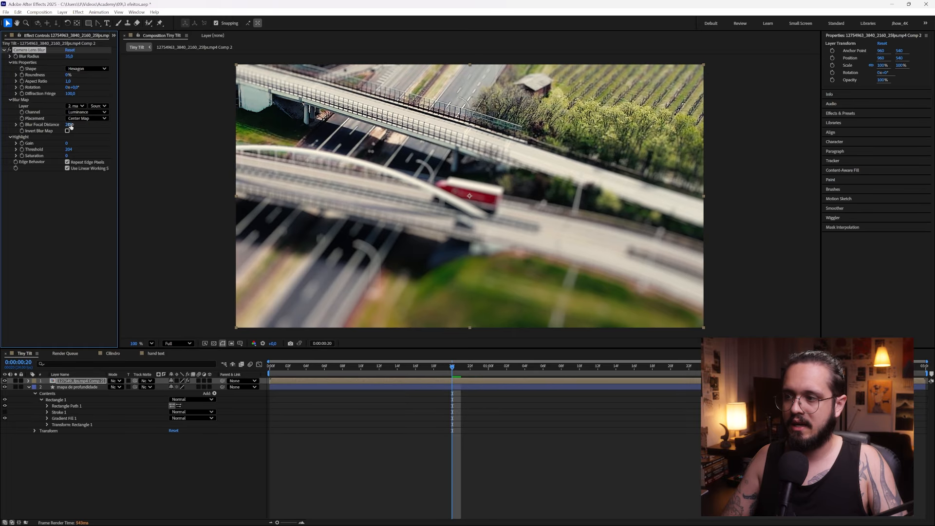
{"action": "left_click_drag", "start_coordinate": [67, 126], "coordinate": [67, 127]}
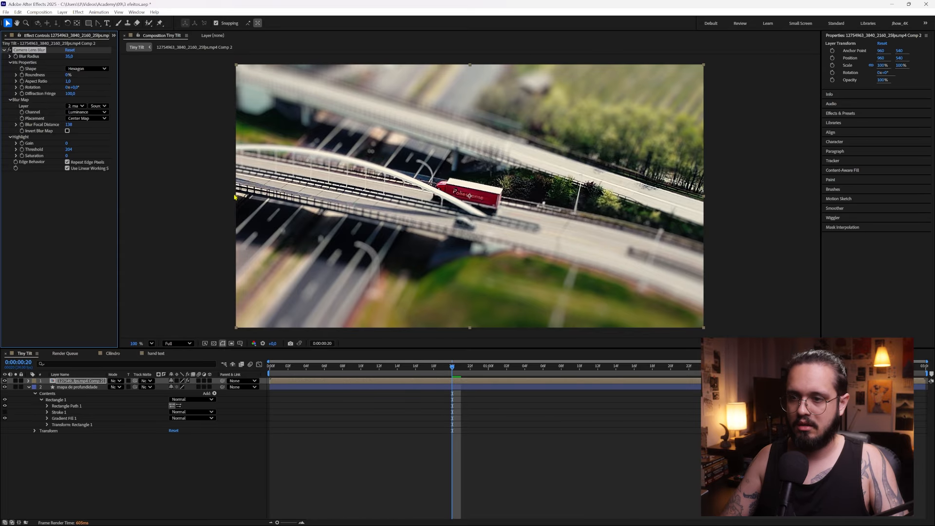
{"action": "left_click_drag", "start_coordinate": [394, 369], "coordinate": [260, 376]}
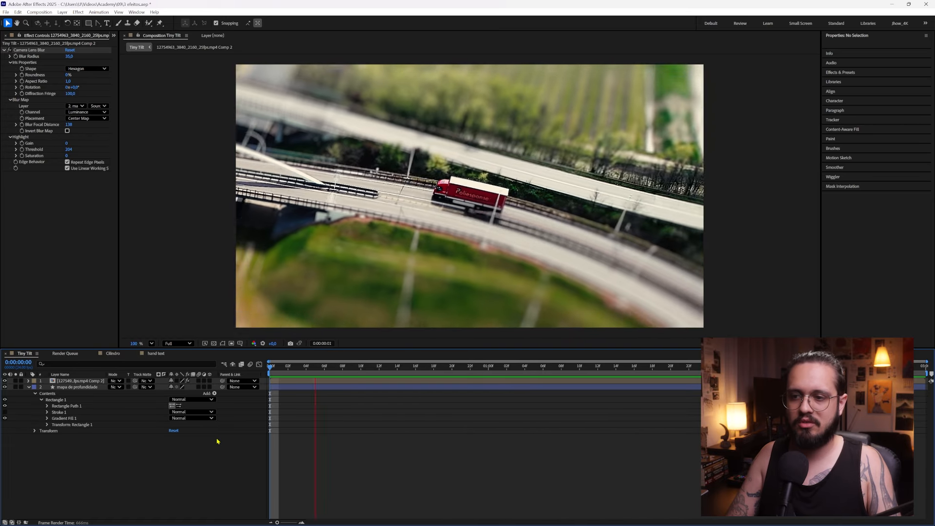
Scale the pre-composed footage layer to 130% and preview the composition from the first frame
{"action": "left_click", "coordinate": [81, 381]}
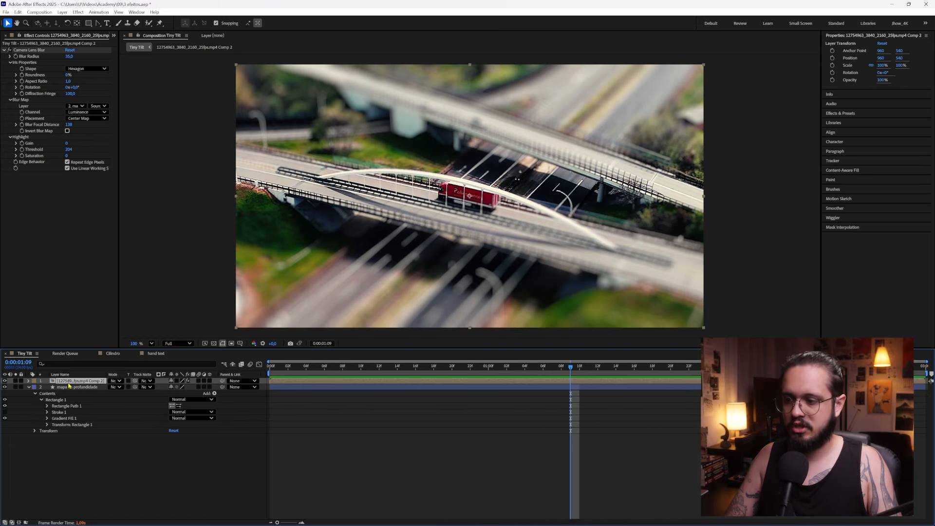
{"action": "key", "text": "s"}
{"action": "left_click_drag", "start_coordinate": [189, 389], "coordinate": [194, 388]}
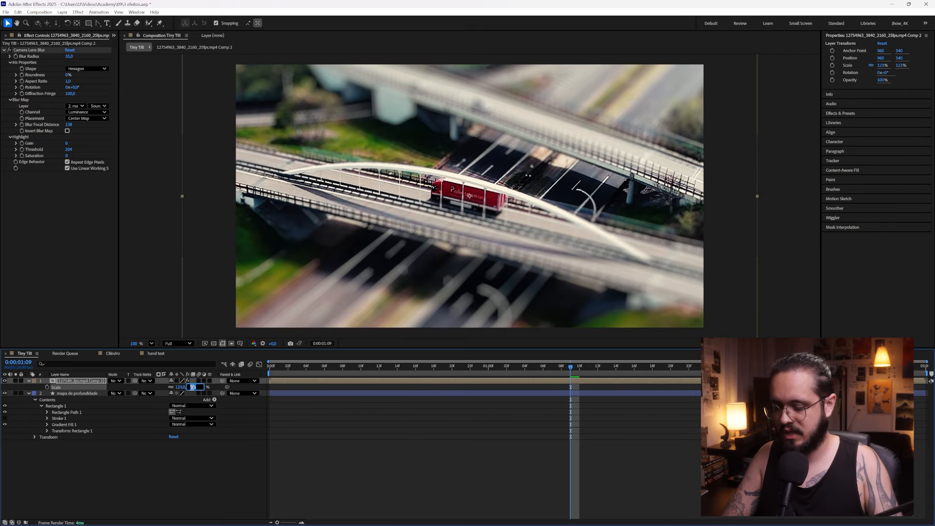
{"action": "key", "text": "Return"}
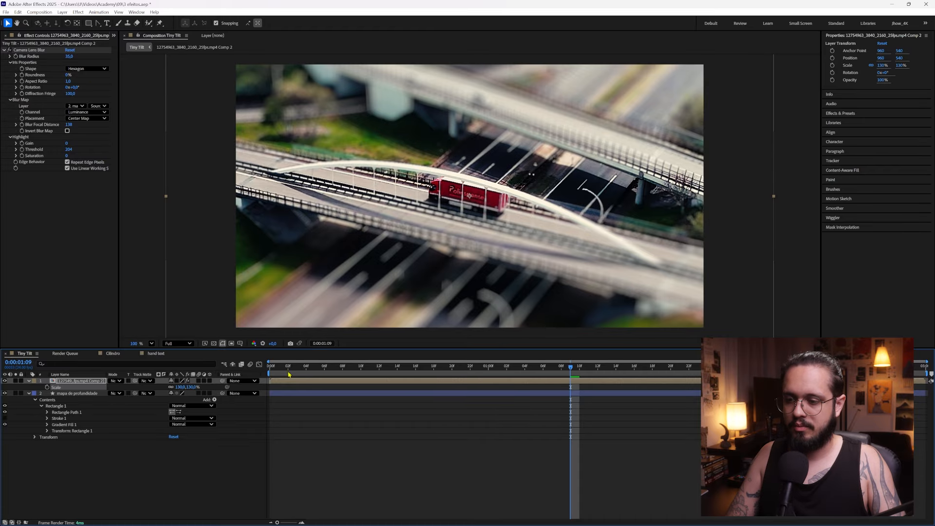
{"action": "key", "text": "Home"}
{"action": "left_click", "coordinate": [209, 476]}
{"action": "key", "text": "space"}
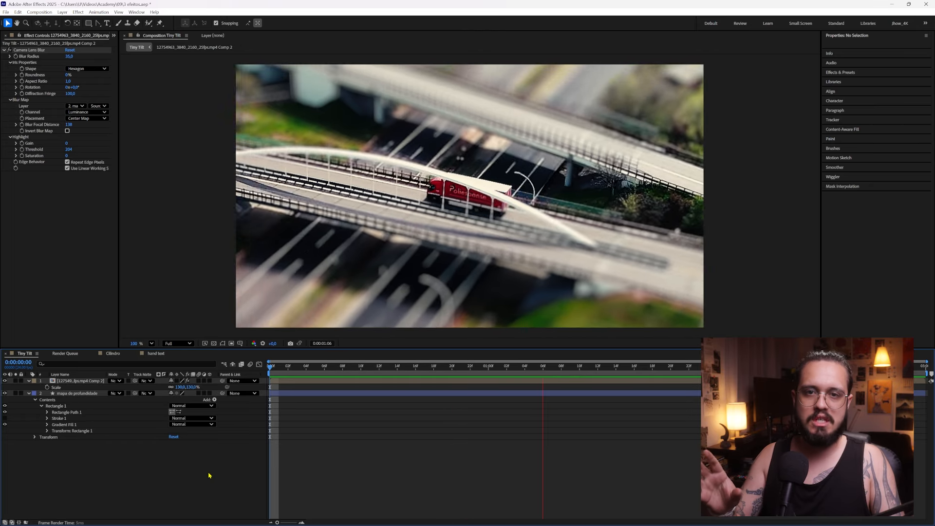
{"action": "key", "text": "space"}
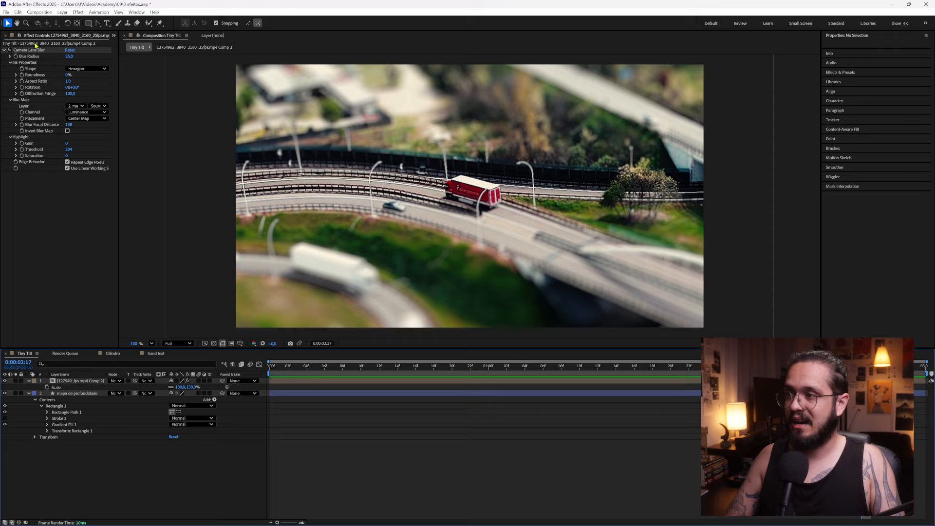
Add the hand text composition as the top layer of Tiny Tilt and raise it above the truck to about 960, 318
{"action": "left_click", "coordinate": [113, 36]}
{"action": "left_click", "coordinate": [125, 48]}
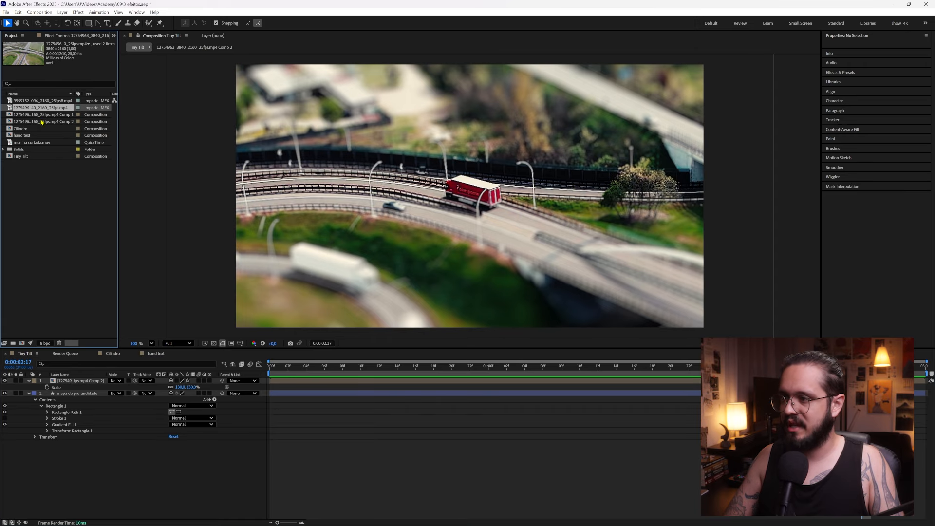
{"action": "left_click_drag", "start_coordinate": [29, 137], "coordinate": [88, 379]}
{"action": "left_click_drag", "start_coordinate": [486, 209], "coordinate": [485, 140]}
Change the text inside the hand text composition to "tiny truck" and return to the Tiny Tilt composition
{"action": "double_click", "coordinate": [480, 173]}
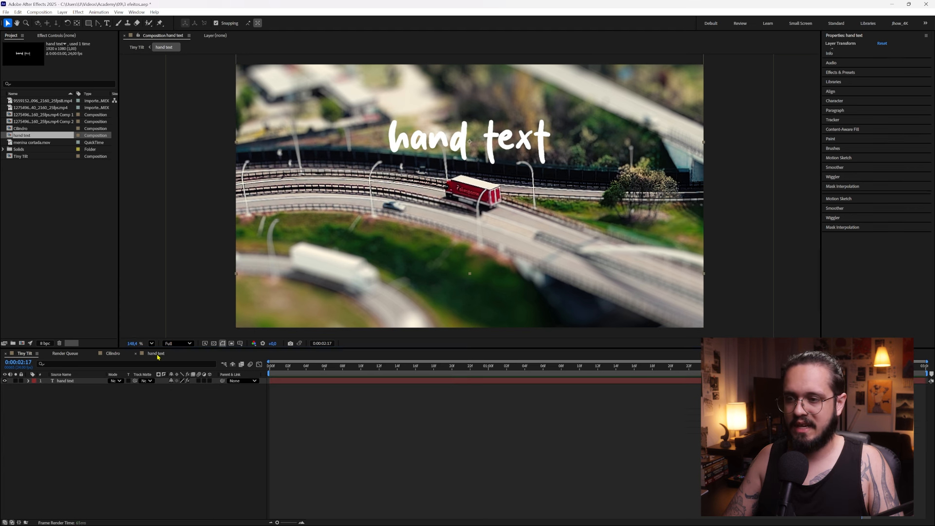
{"action": "double_click", "coordinate": [480, 173]}
{"action": "type", "text": "ti"}
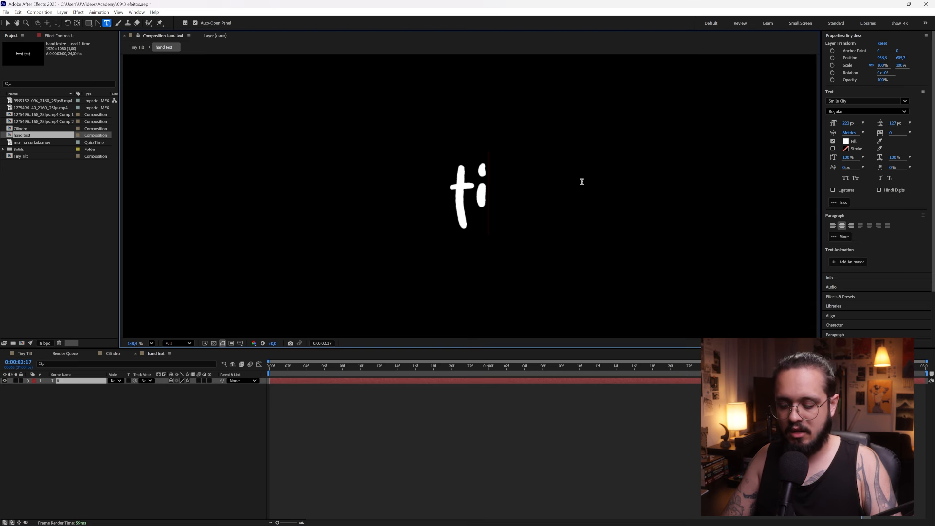
{"action": "type", "text": "ny truck"}
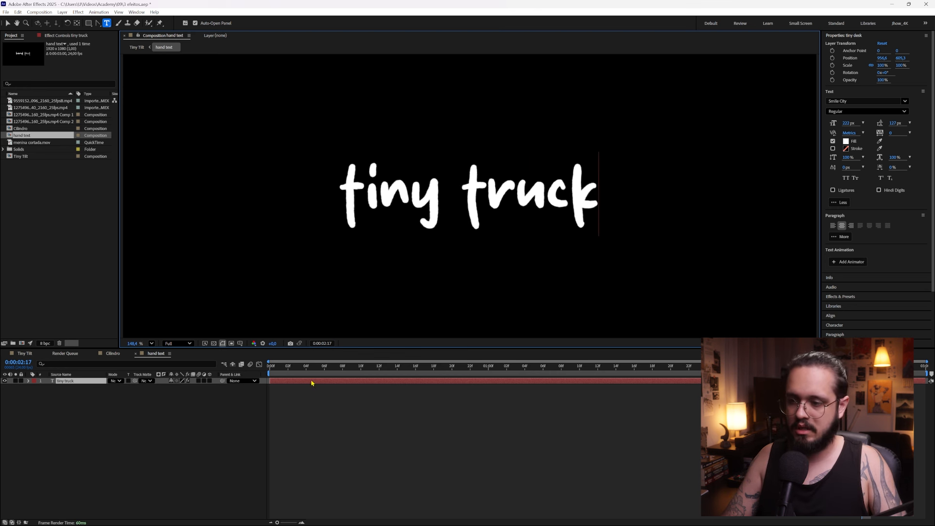
{"action": "left_click", "coordinate": [215, 419]}
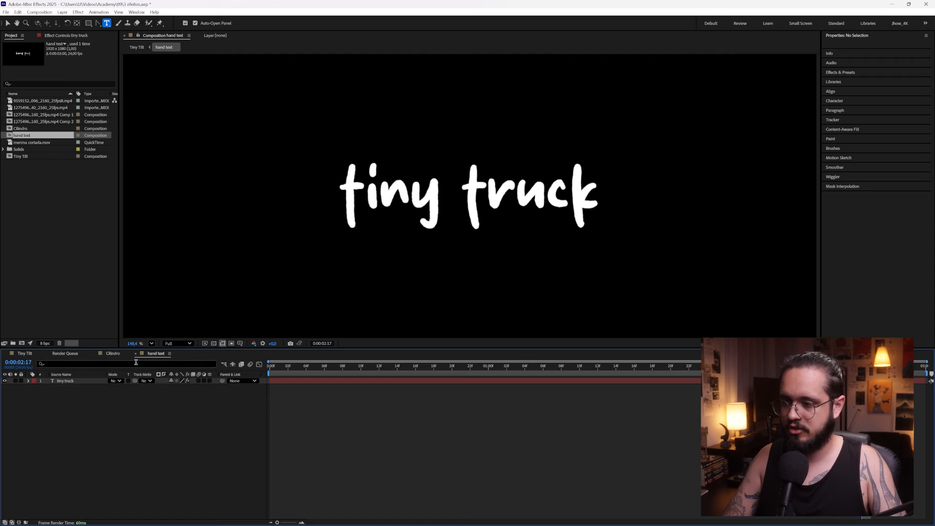
{"action": "left_click", "coordinate": [23, 353]}
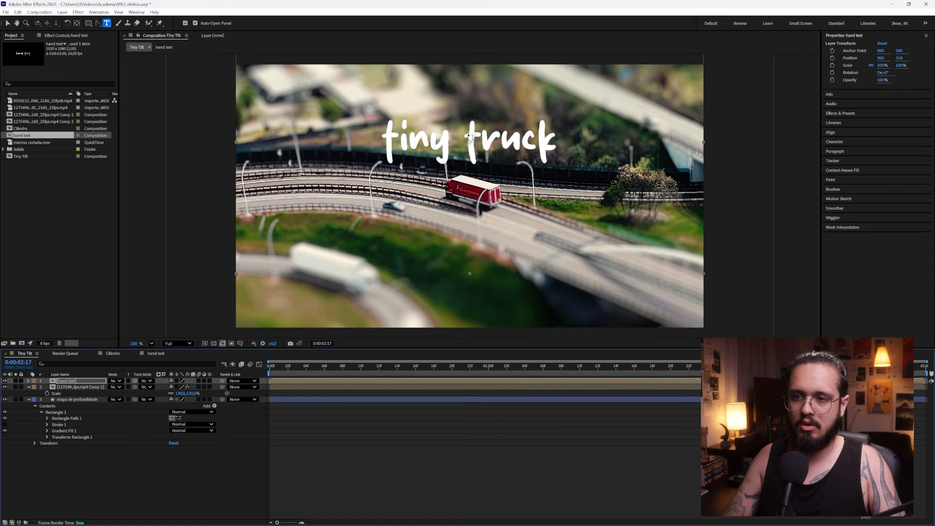
At 0:00:00:10, move the hand text layer further up to about 960, 289
{"action": "left_click_drag", "start_coordinate": [299, 368], "coordinate": [361, 368]}
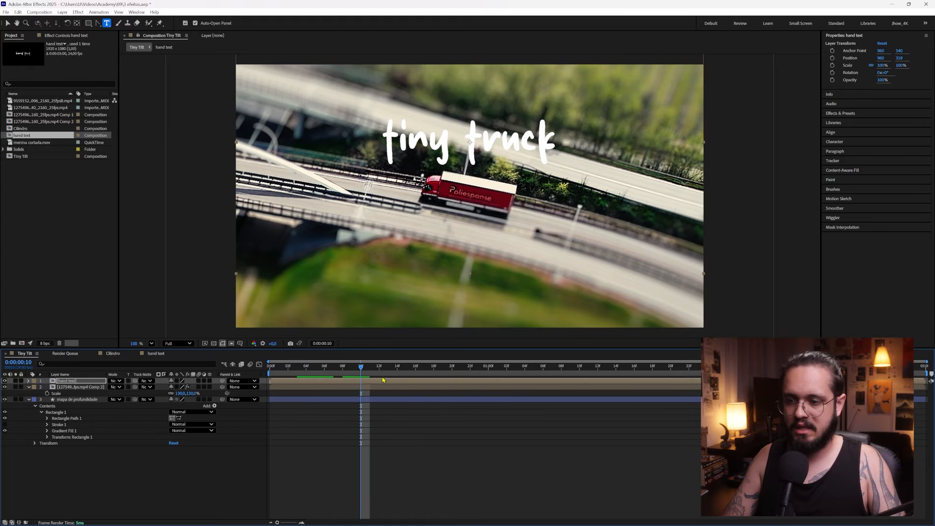
{"action": "key", "text": "v"}
{"action": "left_click_drag", "start_coordinate": [491, 141], "coordinate": [492, 135]}
Apply the Fill effect to the hand text layer with yellow FFD600, and go back to the first frame
{"action": "key", "text": "ctrl+space"}
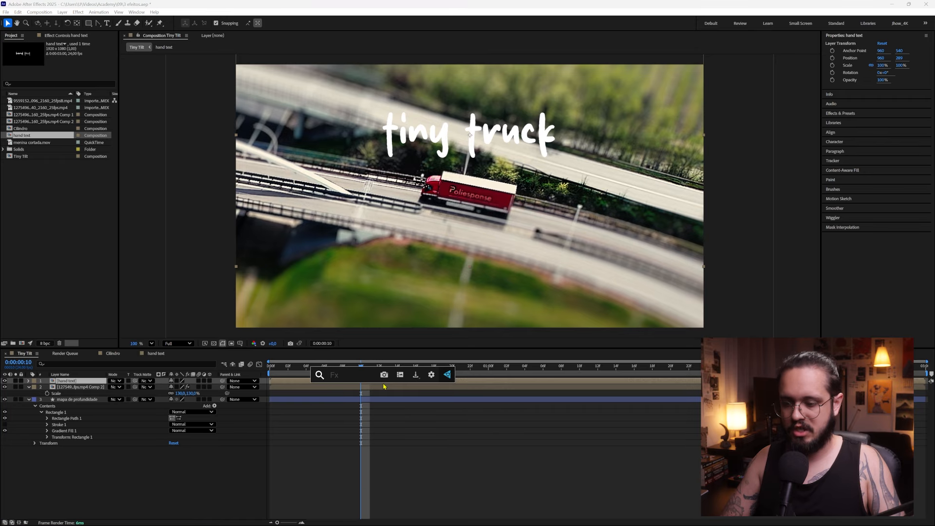
{"action": "type", "text": "fill"}
{"action": "key", "text": "Return"}
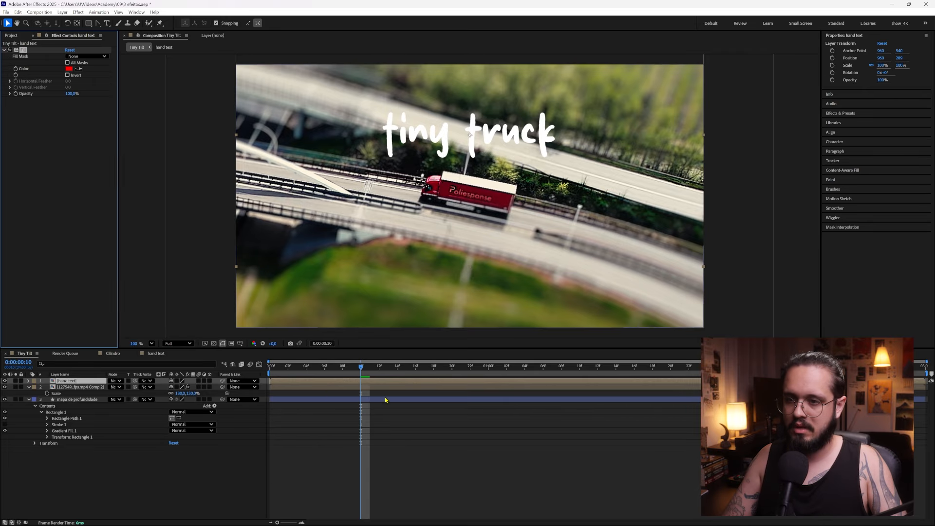
{"action": "left_click", "coordinate": [69, 68]}
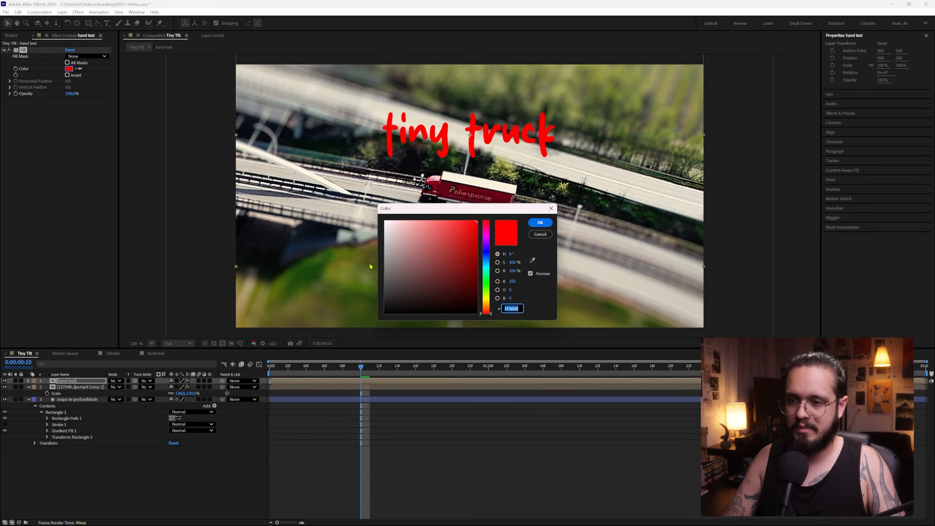
{"action": "left_click_drag", "start_coordinate": [486, 308], "coordinate": [487, 301]}
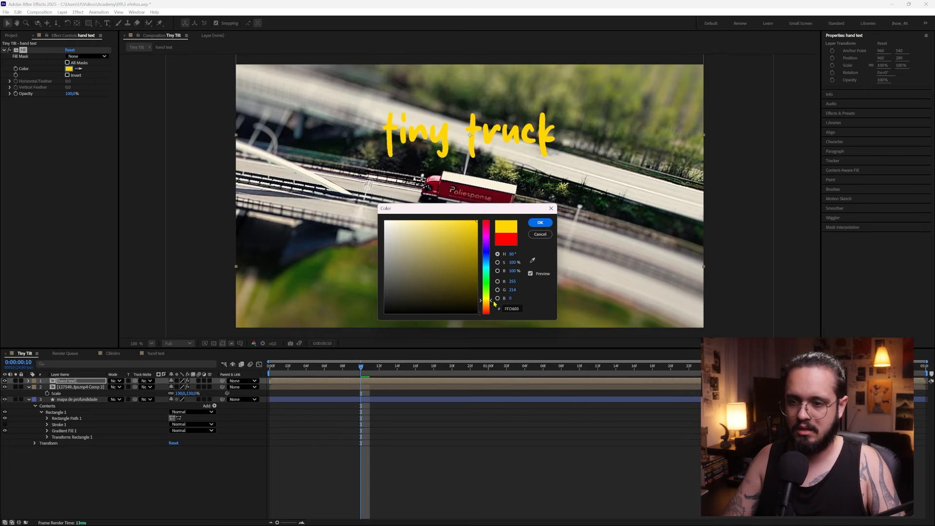
{"action": "left_click", "coordinate": [543, 226]}
{"action": "left_click", "coordinate": [386, 434]}
{"action": "left_click_drag", "start_coordinate": [304, 368], "coordinate": [213, 431]}
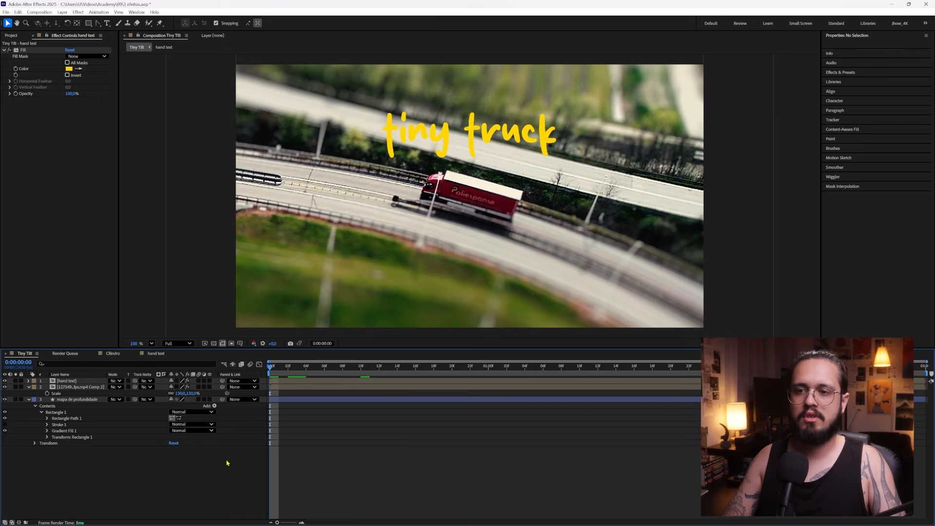
Play back the Tiny Tilt composition to check the animated miniature look
{"action": "key", "text": "space"}
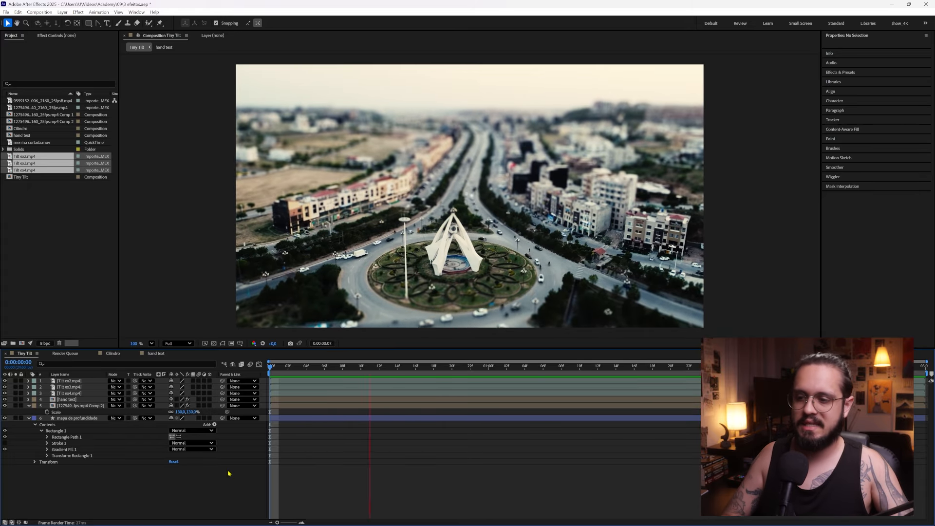
{"action": "key", "text": "space"}
Scale the Tilt ex2.mp4 layer up to 147.5% and align it to the composition's bottom edge
{"action": "left_click", "coordinate": [72, 382]}
{"action": "left_click_drag", "start_coordinate": [704, 196], "coordinate": [815, 182]}
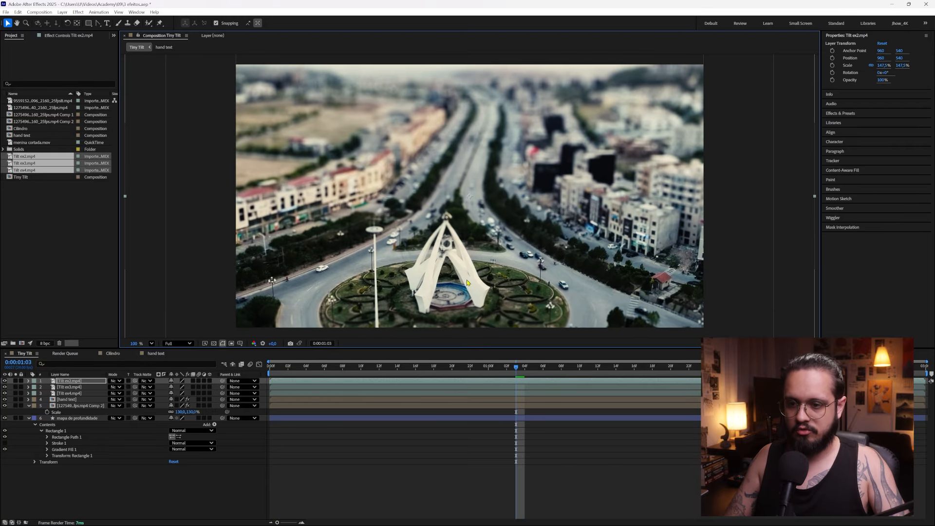
{"action": "left_click_drag", "start_coordinate": [467, 282], "coordinate": [469, 251]}
{"action": "left_click", "coordinate": [837, 133]}
{"action": "left_click", "coordinate": [877, 109]}
Return near the start of Tiny Tilt and preview the enlarged Tilt ex2.mp4 clip with no layer selected
{"action": "left_click_drag", "start_coordinate": [357, 366], "coordinate": [272, 379]}
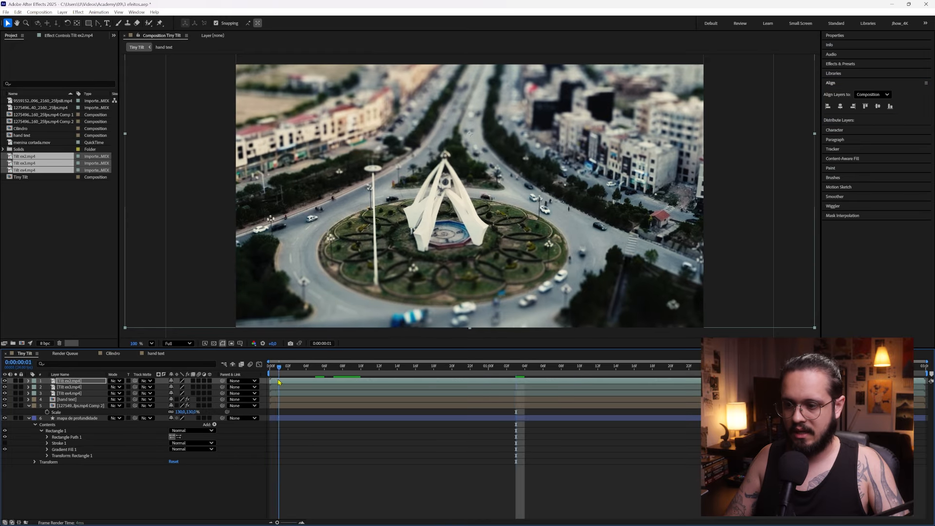
{"action": "left_click", "coordinate": [221, 483]}
{"action": "key", "text": "space"}
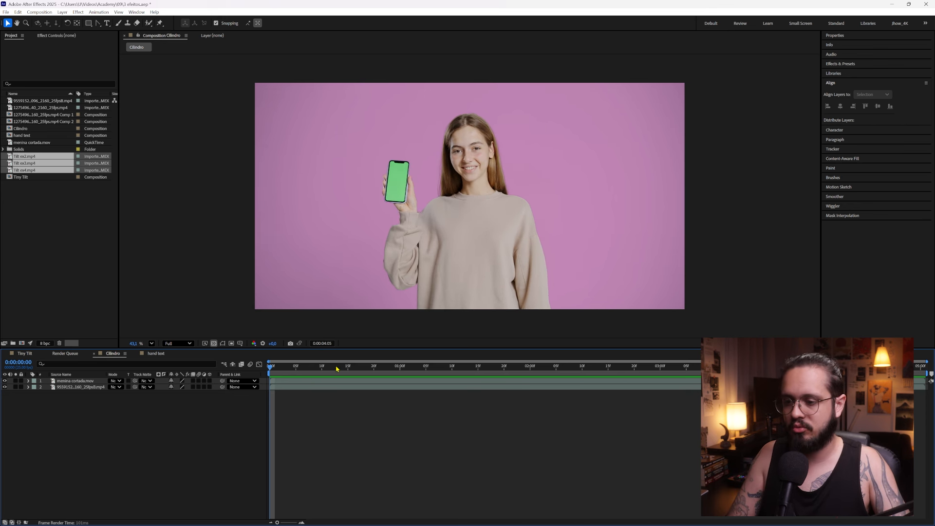
At 0:00:00:13 in the Cilindro composition, hide and reshow the menina cortada.mov layer to compare it with the footage beneath
{"action": "left_click", "coordinate": [336, 369]}
{"action": "left_click", "coordinate": [215, 382]}
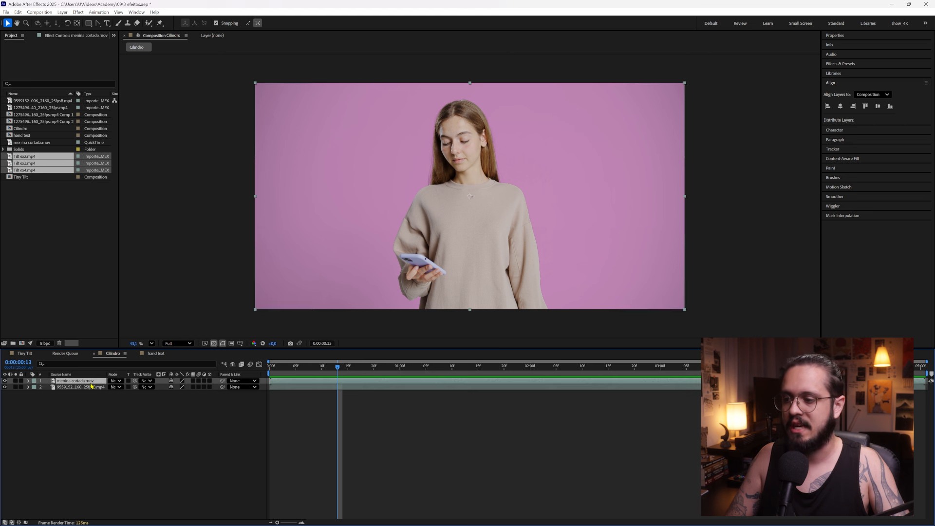
{"action": "left_click", "coordinate": [4, 381]}
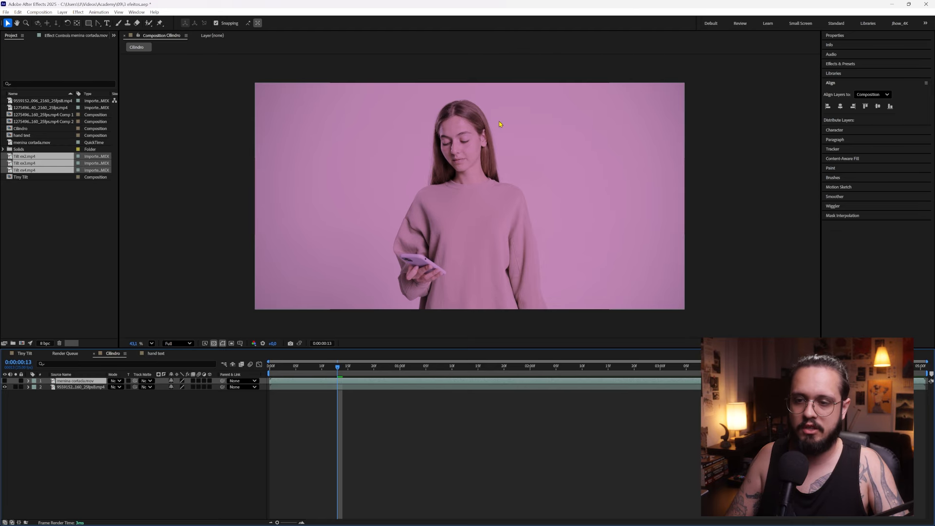
{"action": "left_click", "coordinate": [4, 381]}
Preview the Cilindro composition from the first frame with no layer selected
{"action": "key", "text": "Home"}
{"action": "left_click", "coordinate": [224, 445]}
{"action": "key", "text": "space"}
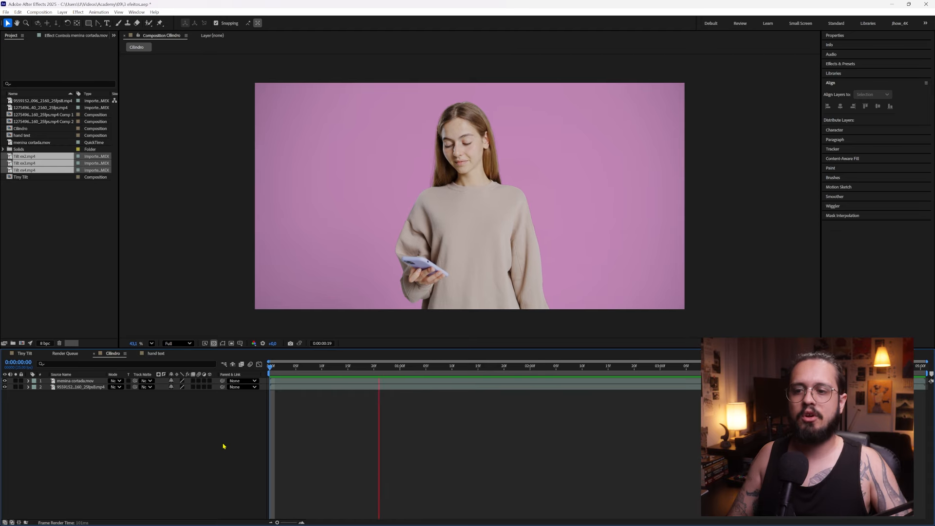